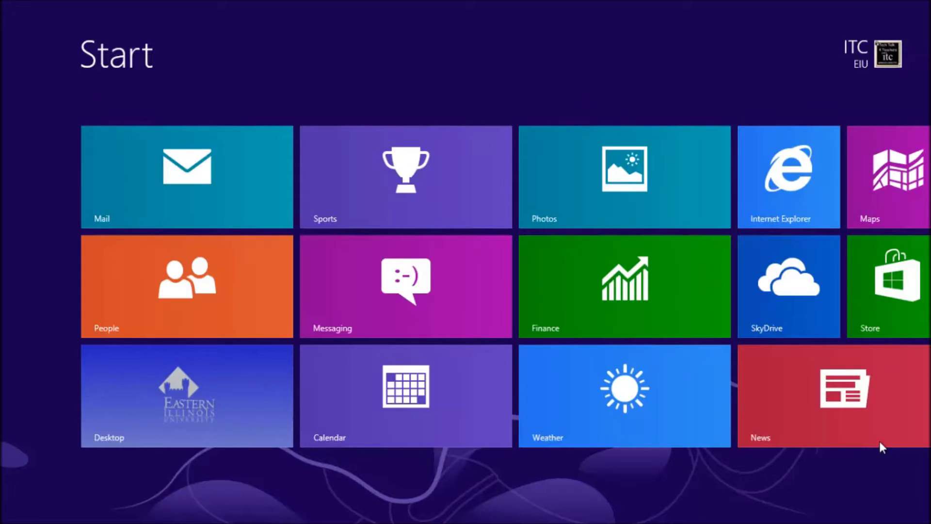
Launch Mixcraft 6 from the desktop-app tiles on the Windows 8 Start screen.
{"action": "scroll", "coordinate": [881, 443], "scroll_direction": "down", "scroll_amount": 5}
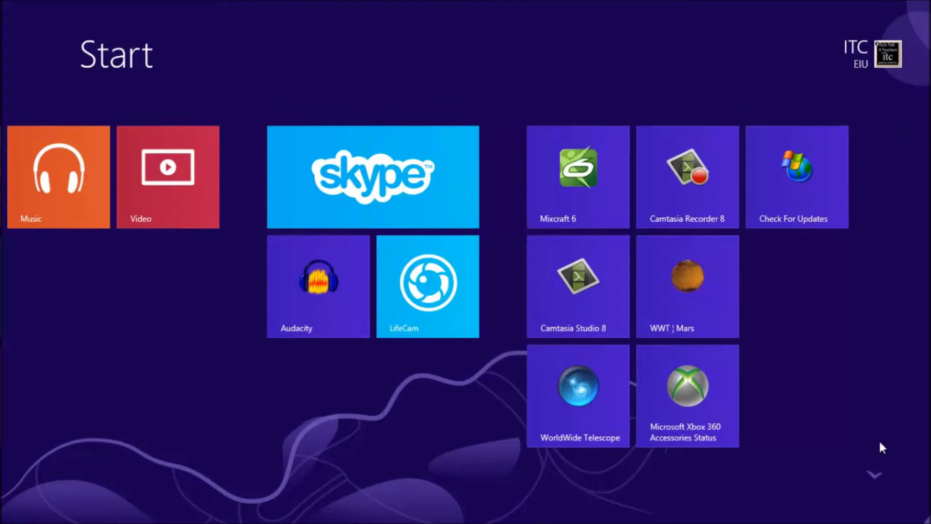
{"action": "key", "text": "super"}
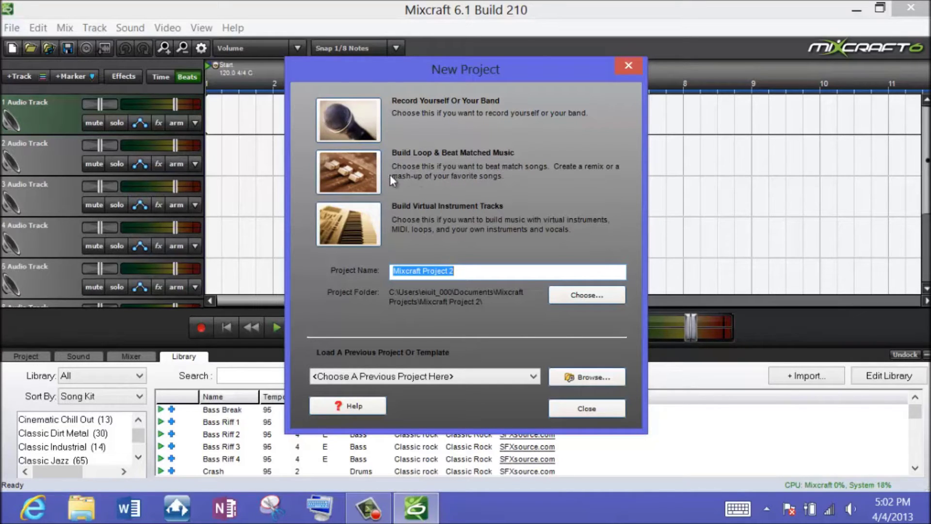
Create a new Build Virtual Instrument Tracks project.
{"action": "left_click", "coordinate": [354, 226]}
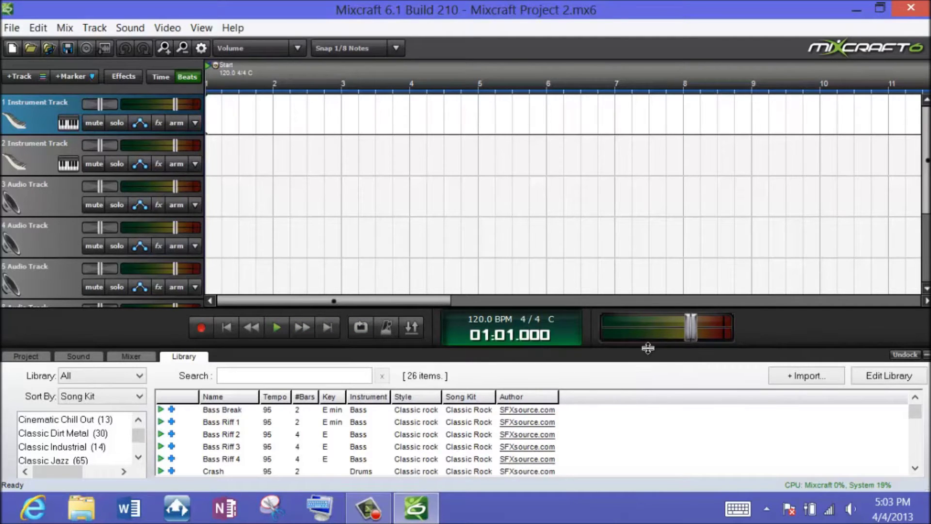
Enlarge the loop library, lower the Main Mix fader to about -18.5 dB, and return to the Library.
{"action": "left_click_drag", "start_coordinate": [648, 351], "coordinate": [628, 172]}
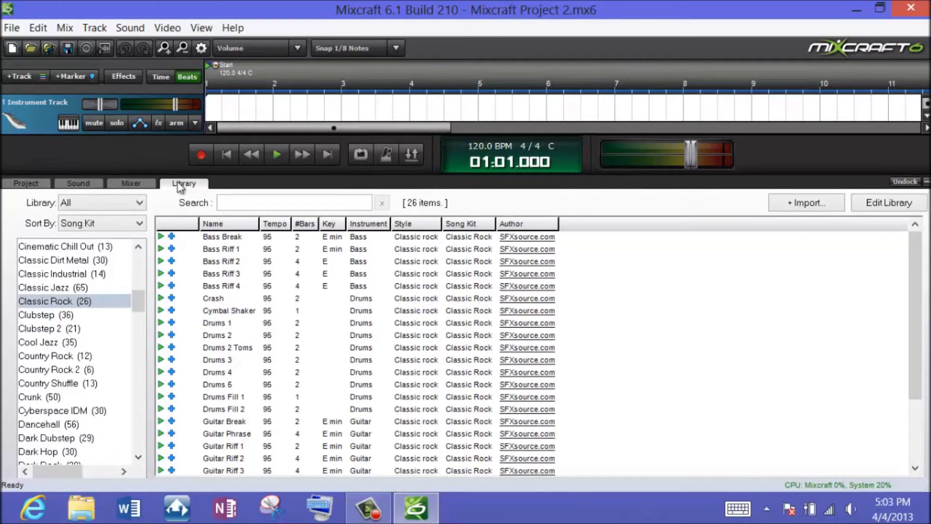
{"action": "left_click", "coordinate": [137, 185]}
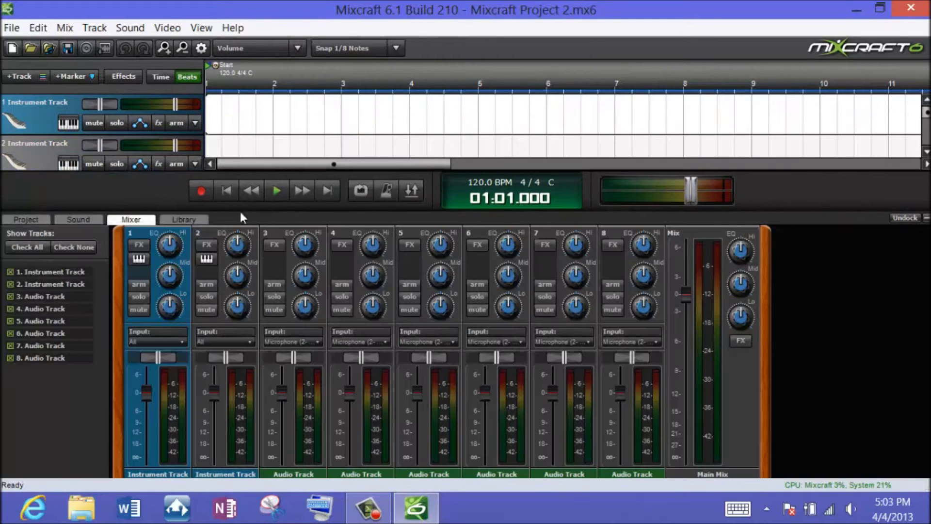
{"action": "left_click_drag", "start_coordinate": [684, 298], "coordinate": [685, 414]}
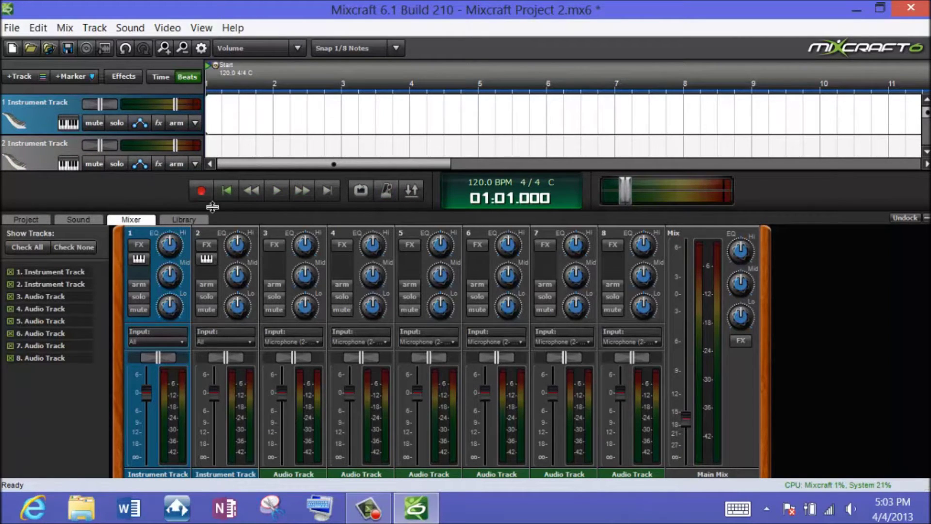
{"action": "left_click", "coordinate": [199, 220]}
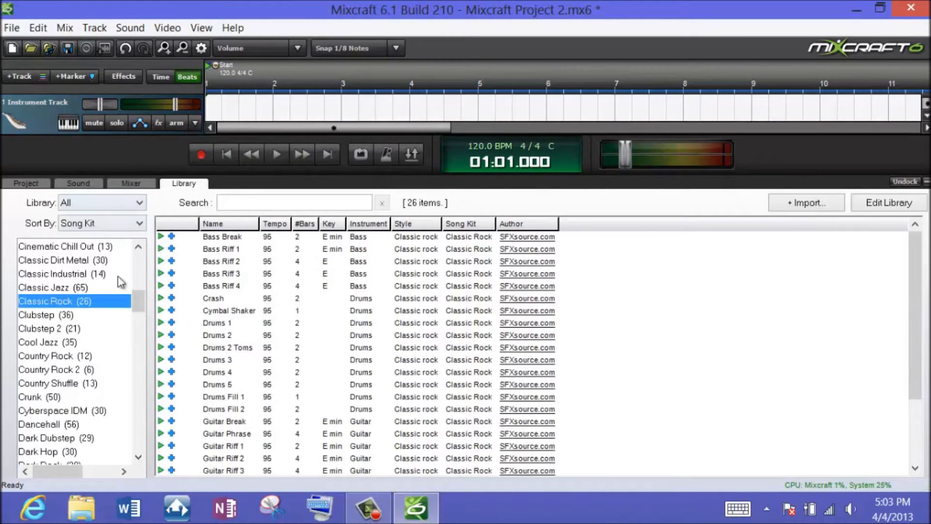
Select the Country Rock 2 song kit and shrink the library panel back down.
{"action": "left_click_drag", "start_coordinate": [140, 298], "coordinate": [140, 255]}
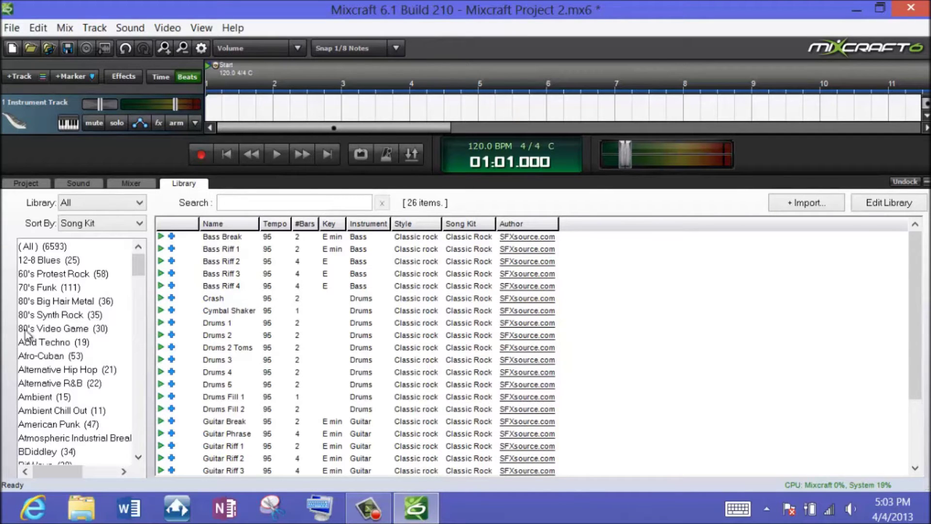
{"action": "left_click_drag", "start_coordinate": [142, 266], "coordinate": [141, 294]}
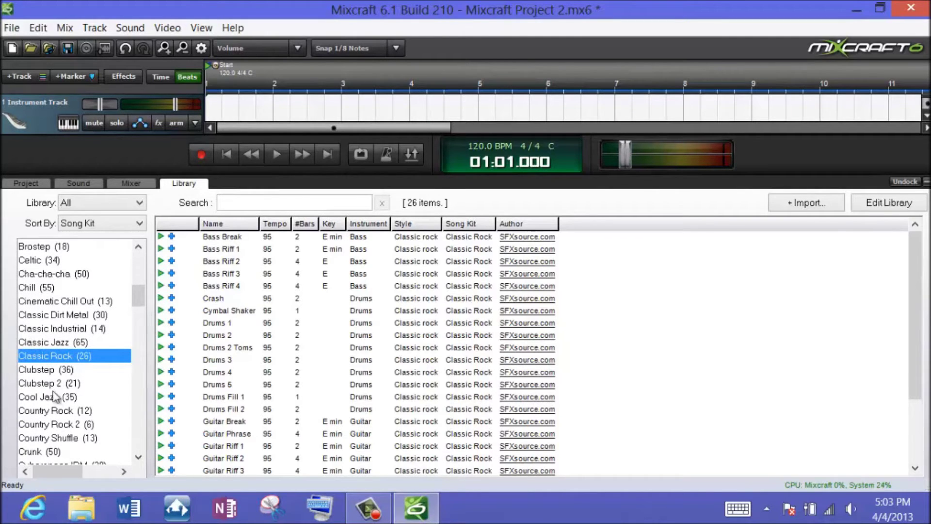
{"action": "left_click_drag", "start_coordinate": [142, 299], "coordinate": [136, 452]}
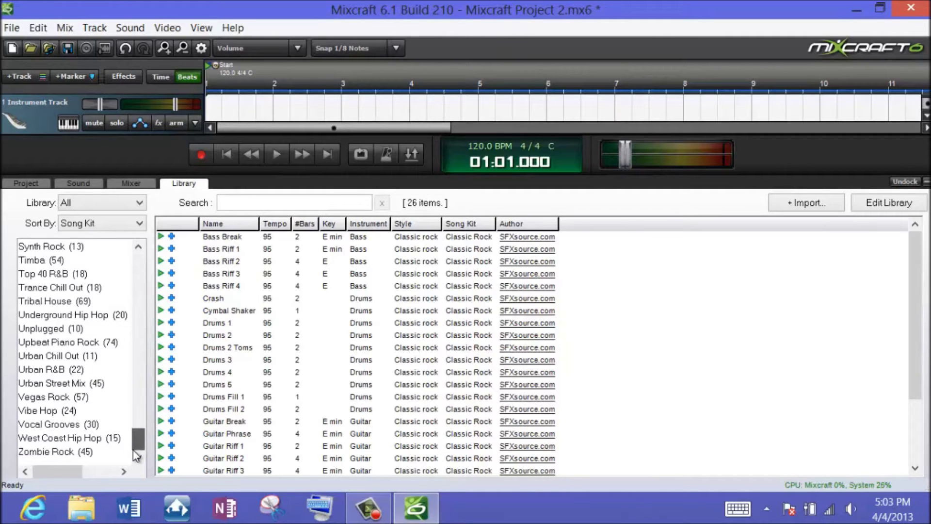
{"action": "left_click_drag", "start_coordinate": [137, 453], "coordinate": [145, 249]}
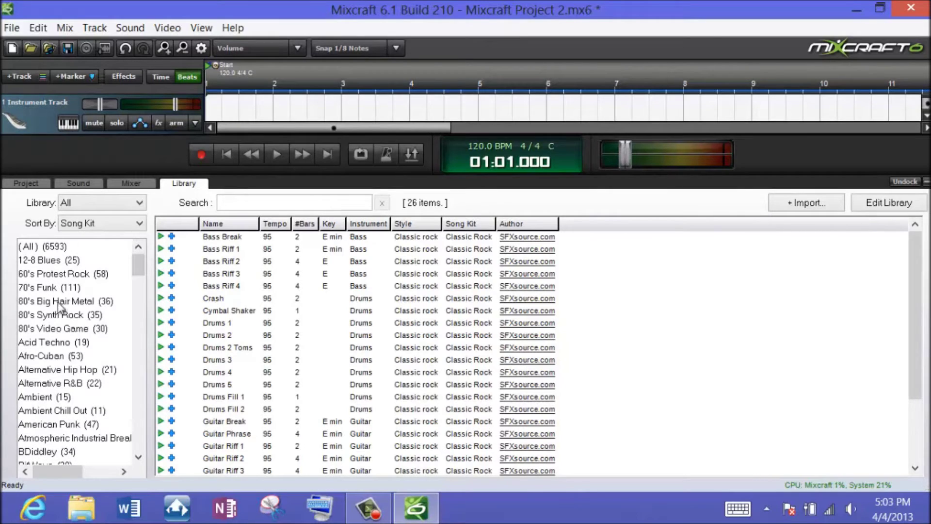
{"action": "left_click_drag", "start_coordinate": [140, 266], "coordinate": [137, 306]}
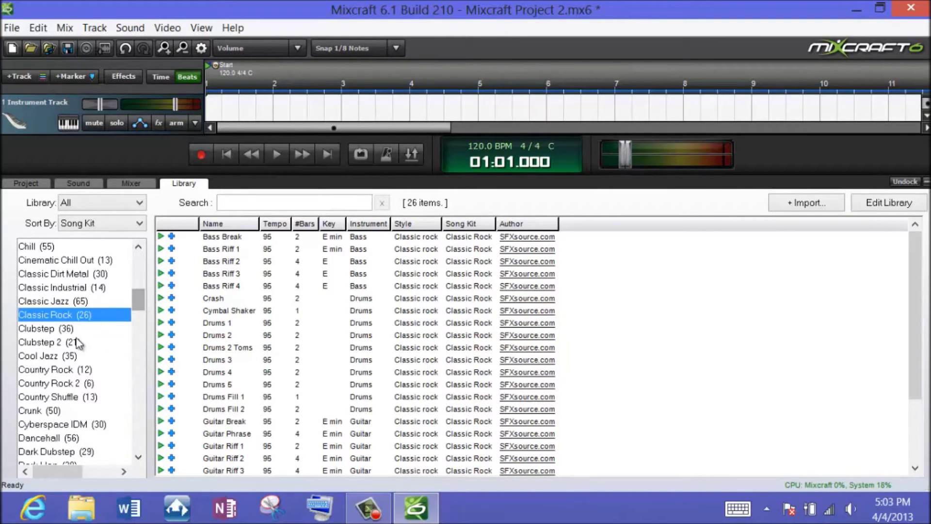
{"action": "left_click", "coordinate": [65, 385]}
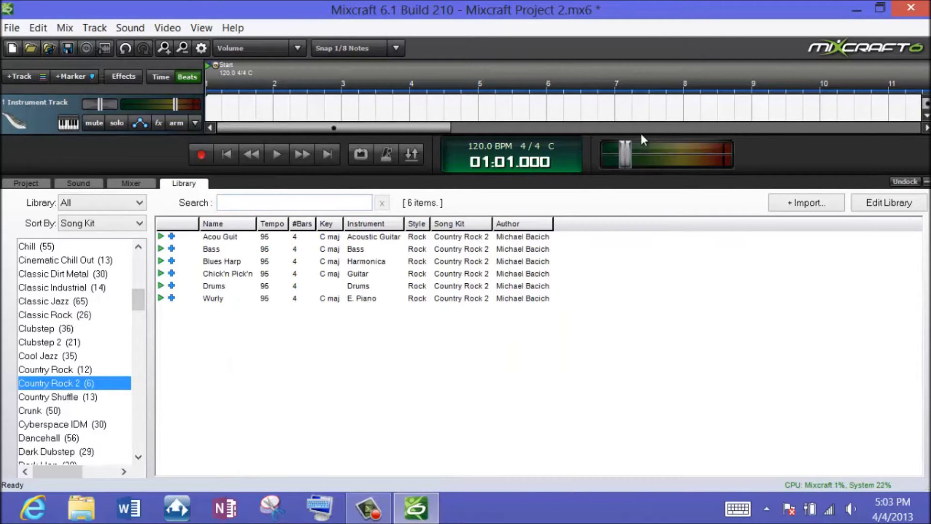
{"action": "left_click_drag", "start_coordinate": [643, 174], "coordinate": [625, 319]}
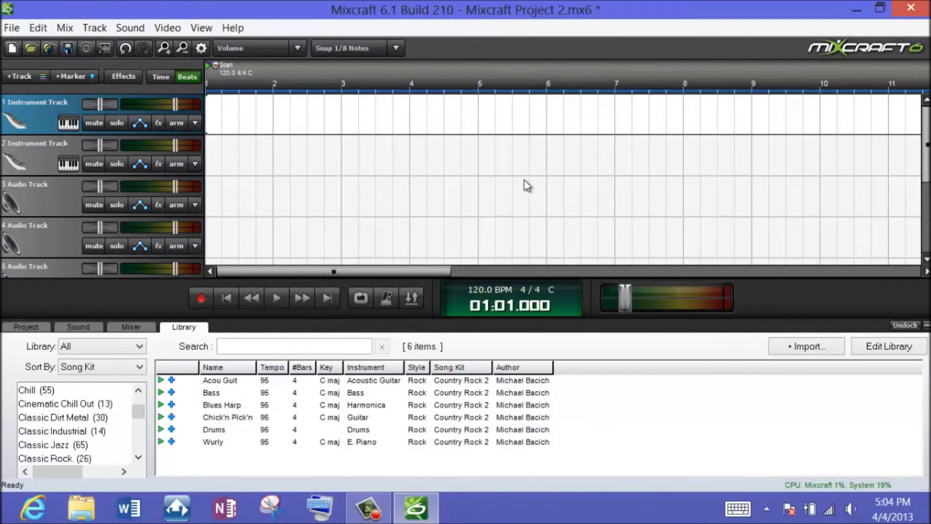
Preview the Country Rock 2 Drums loop and drag it onto track 3.
{"action": "left_click", "coordinate": [160, 432]}
{"action": "left_click", "coordinate": [161, 429]}
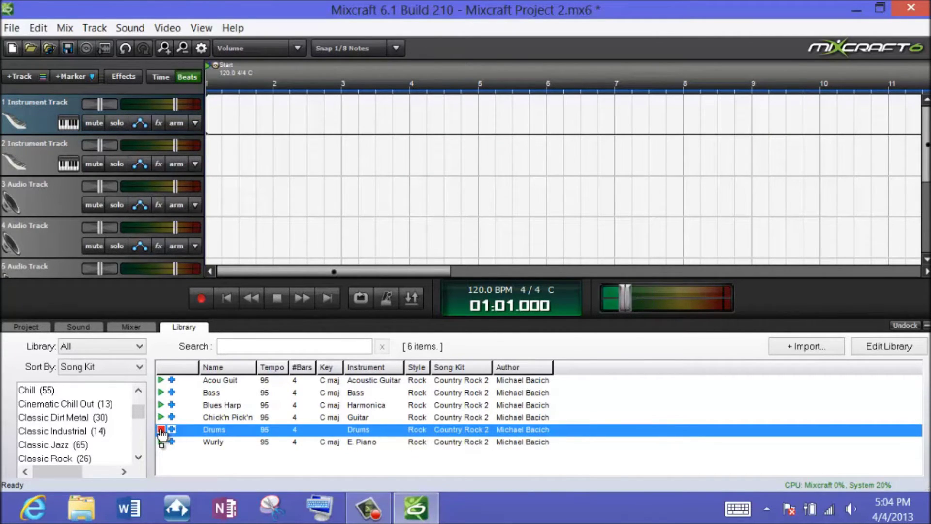
{"action": "left_click", "coordinate": [161, 431]}
{"action": "left_click_drag", "start_coordinate": [213, 429], "coordinate": [209, 213]}
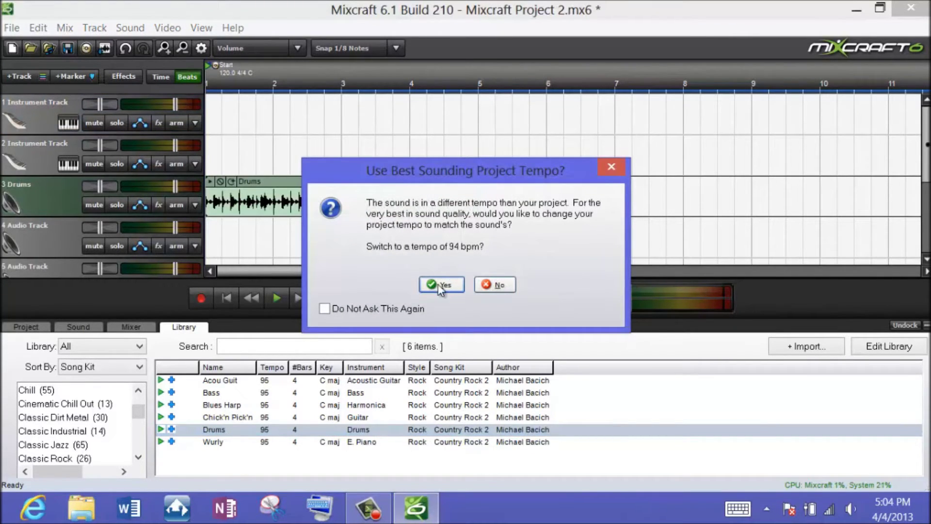
Accept the 95 BPM project tempo and extend the Drums clip so the loop repeats.
{"action": "left_click", "coordinate": [446, 286]}
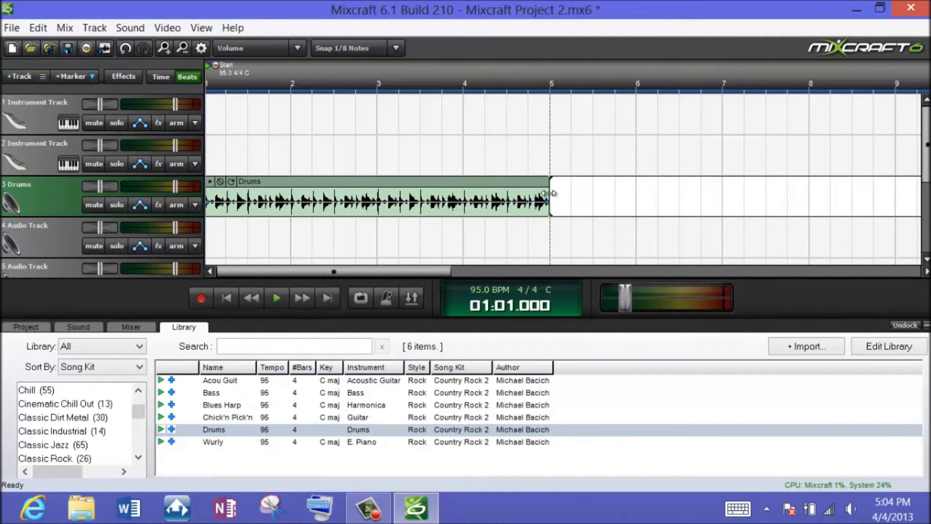
{"action": "left_click_drag", "start_coordinate": [549, 194], "coordinate": [880, 199]}
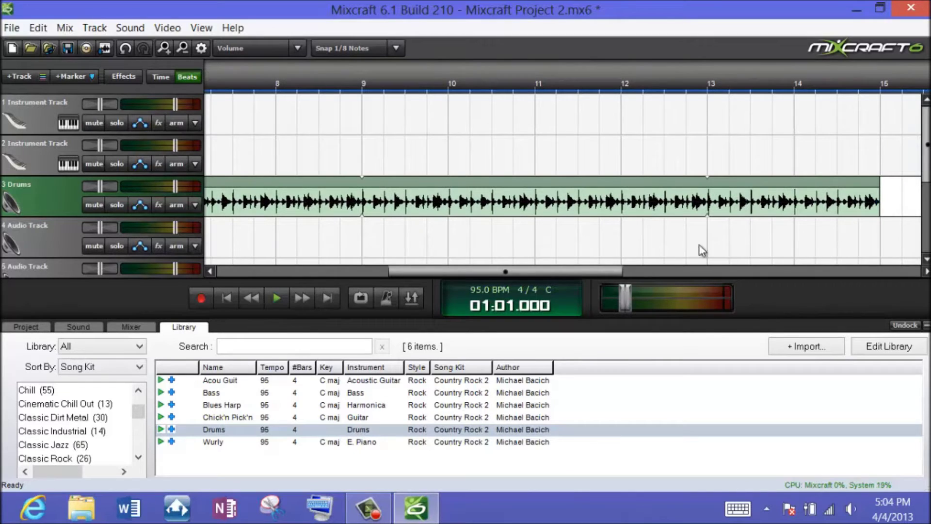
{"action": "left_click_drag", "start_coordinate": [597, 269], "coordinate": [339, 271]}
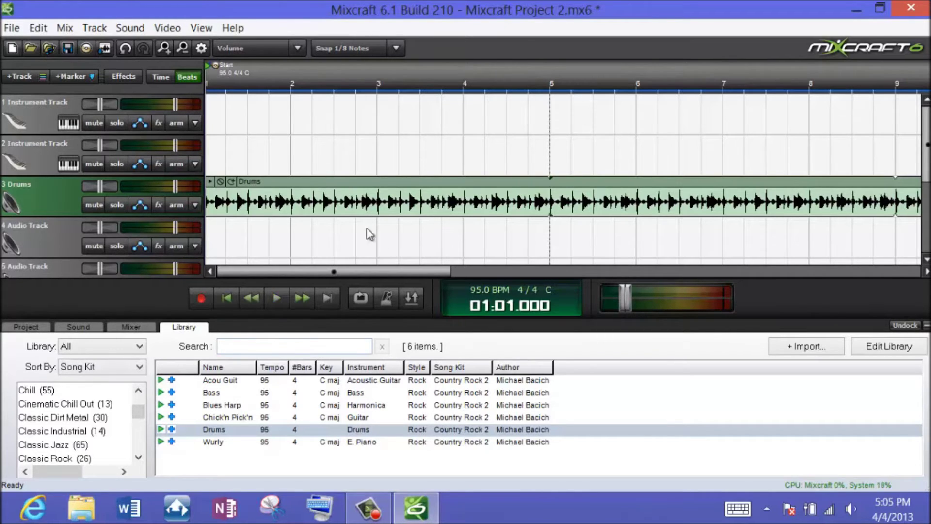
Preview the Bass loop, place it on track 4 from bar 2, and extend it to about bar 11.
{"action": "left_click", "coordinate": [160, 392]}
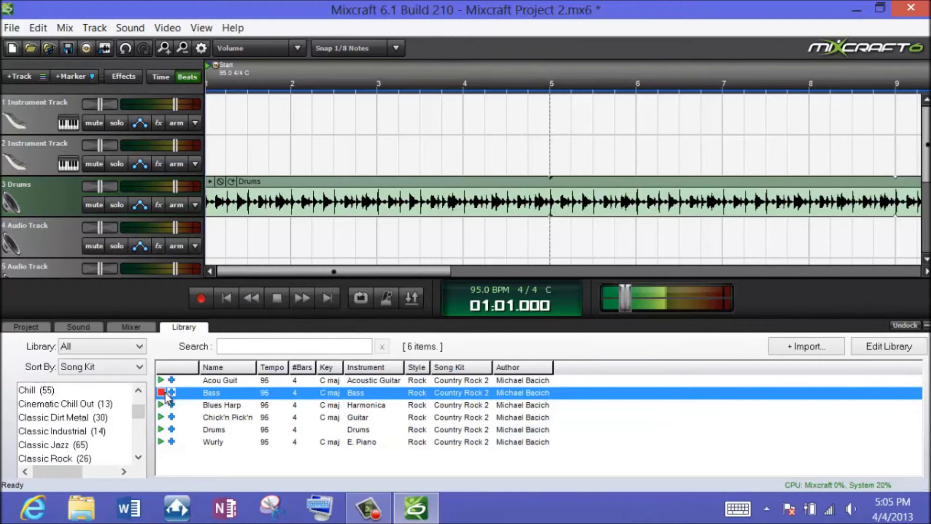
{"action": "left_click", "coordinate": [163, 393]}
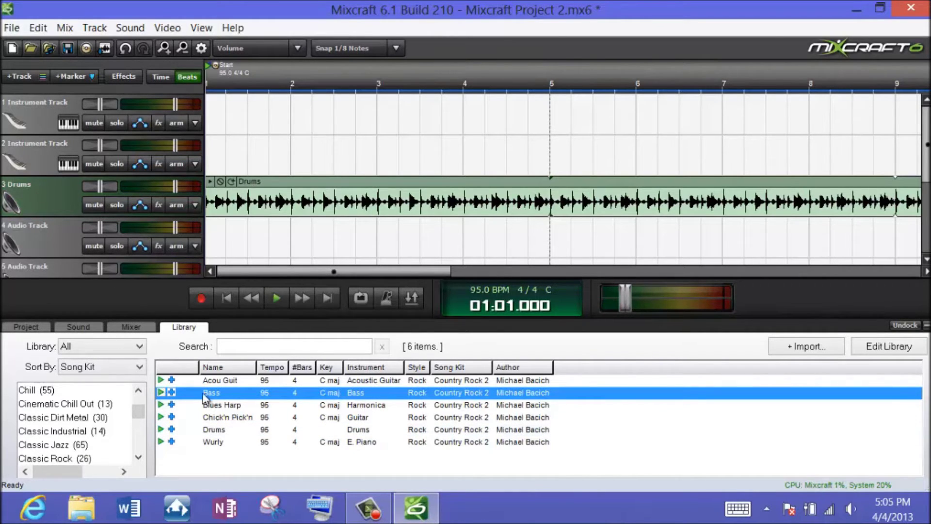
{"action": "left_click_drag", "start_coordinate": [320, 239], "coordinate": [292, 247]}
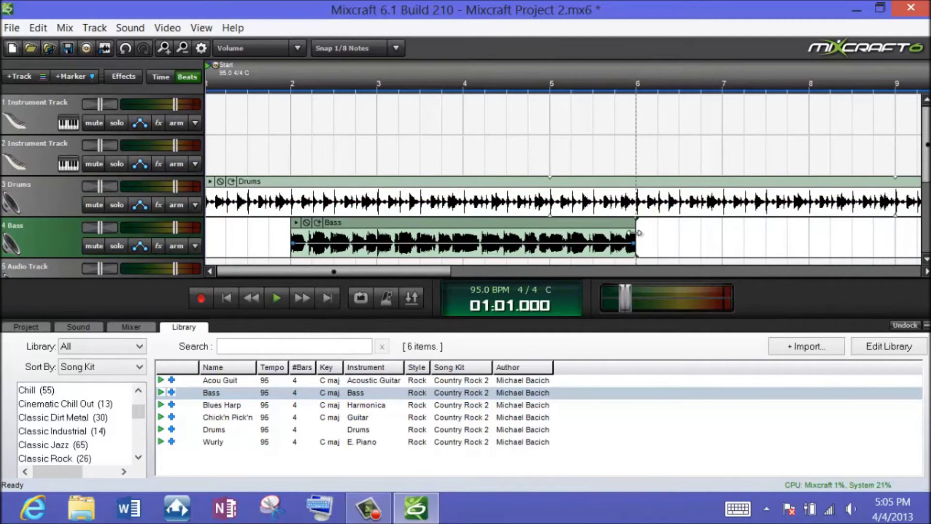
{"action": "left_click_drag", "start_coordinate": [635, 230], "coordinate": [887, 239]}
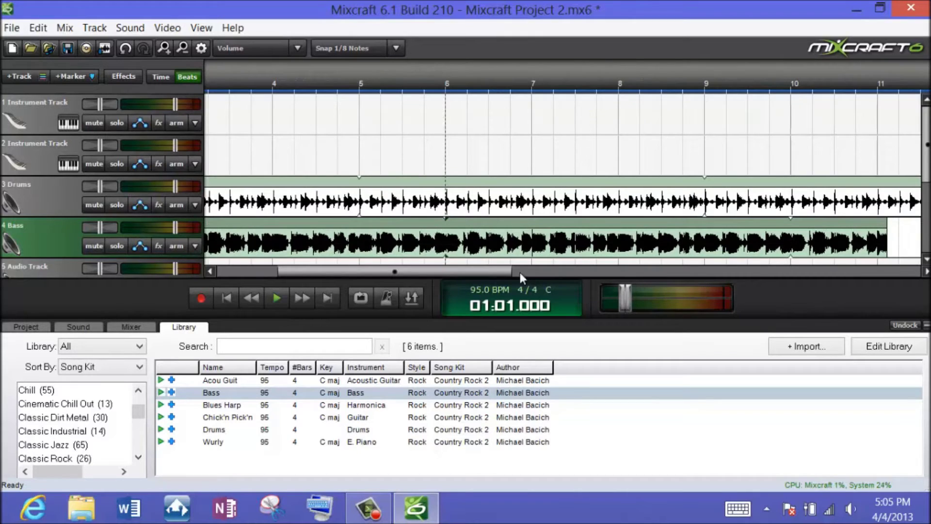
Scroll down to the empty audio tracks and preview the Acou Guit loop.
{"action": "left_click_drag", "start_coordinate": [496, 269], "coordinate": [435, 269]}
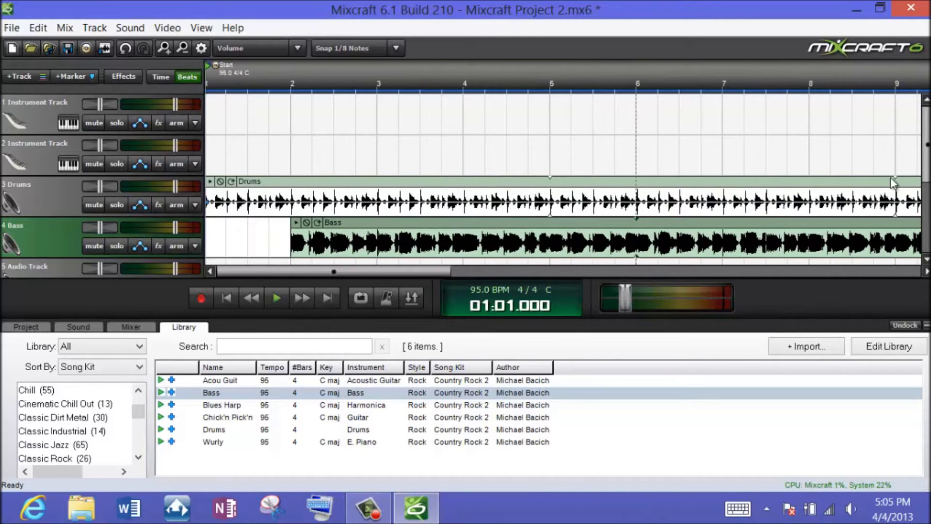
{"action": "left_click_drag", "start_coordinate": [925, 160], "coordinate": [924, 196]}
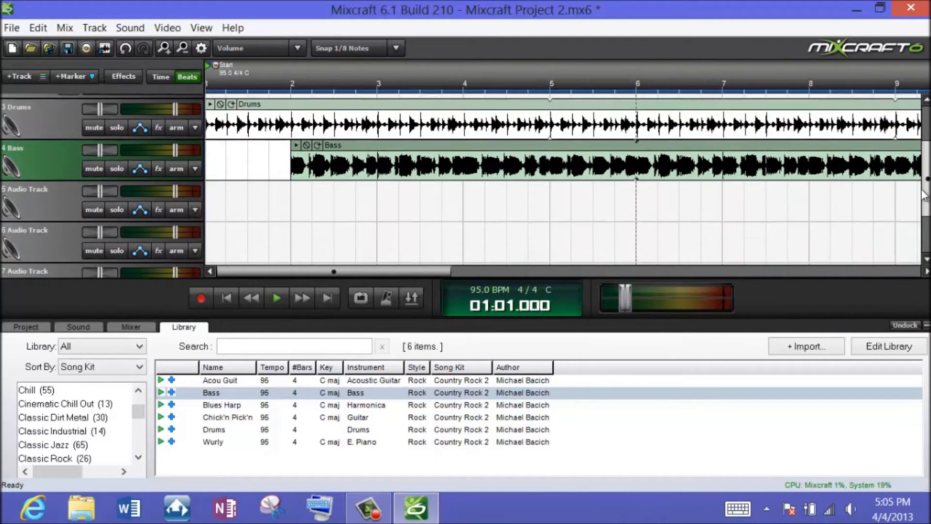
{"action": "left_click", "coordinate": [161, 382]}
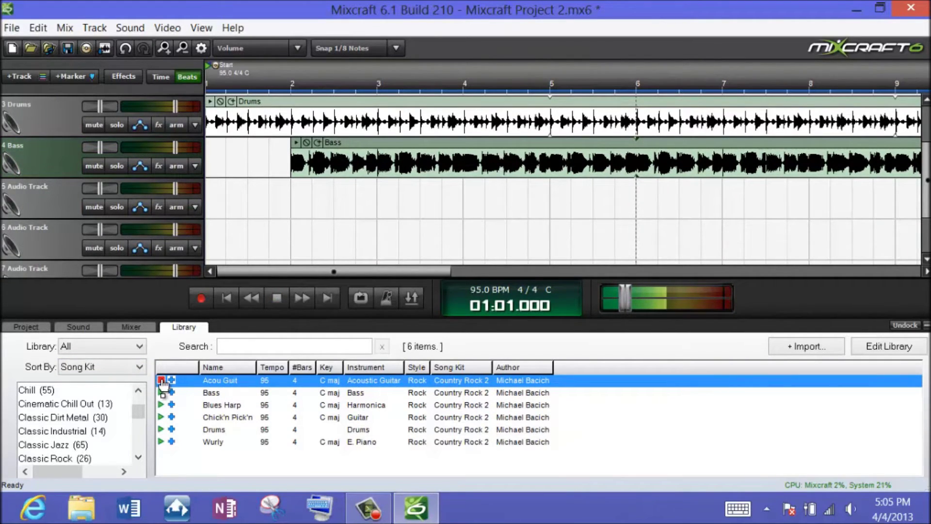
Place the Acou Guit loop on track 5 at bar 3 and extend it past bar 10.
{"action": "left_click", "coordinate": [162, 383]}
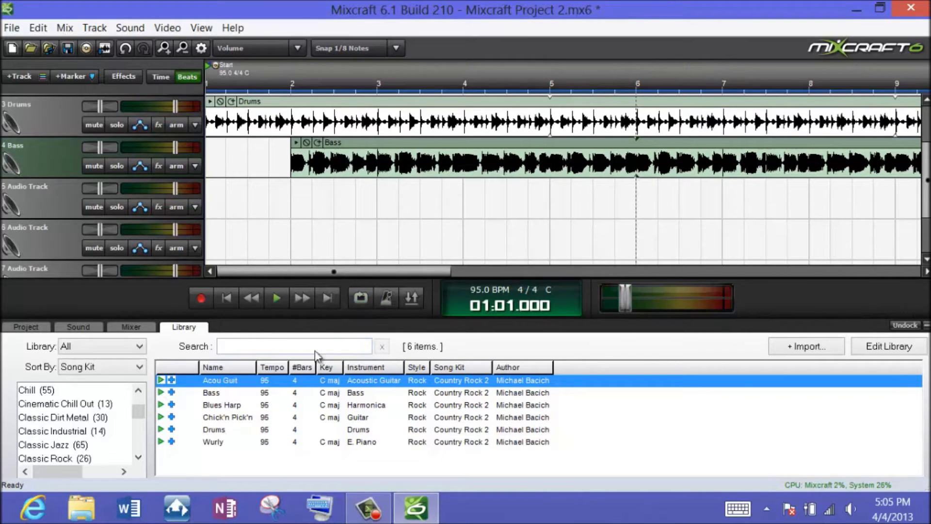
{"action": "left_click_drag", "start_coordinate": [225, 386], "coordinate": [386, 215]}
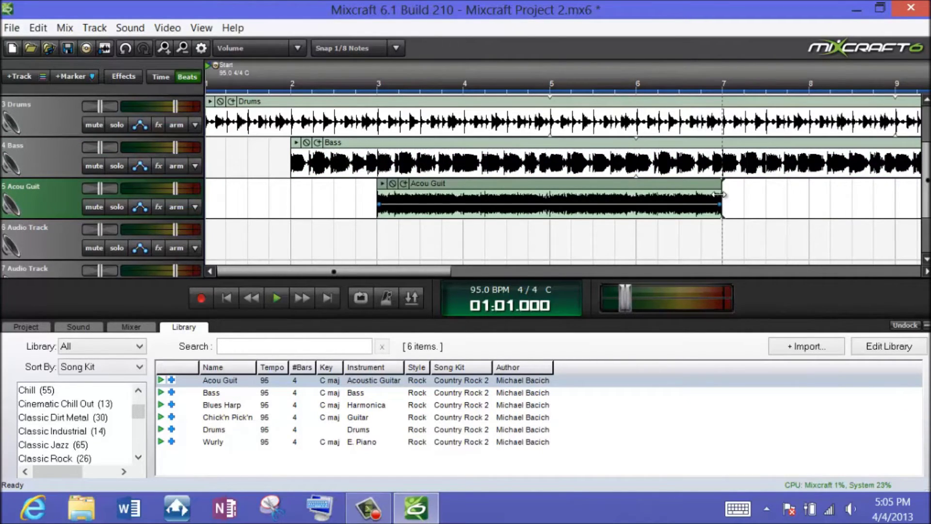
{"action": "left_click_drag", "start_coordinate": [722, 194], "coordinate": [910, 201]}
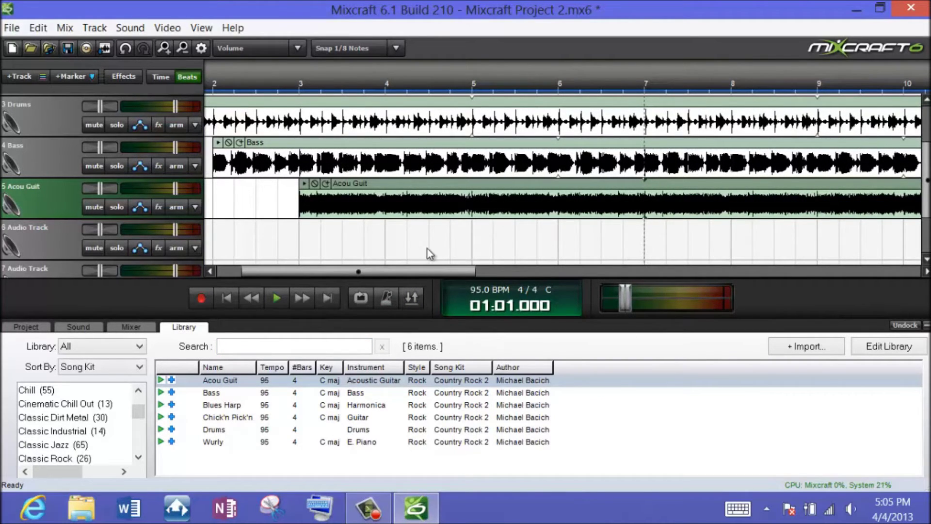
{"action": "left_click_drag", "start_coordinate": [376, 268], "coordinate": [274, 278]}
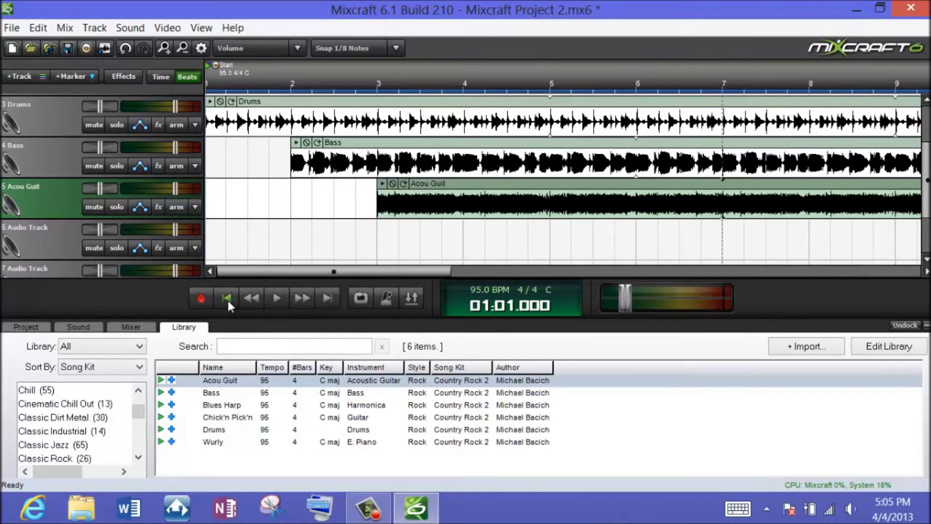
Play back the Drums, Bass and Acou Guit arrangement, stopping around bar 6.
{"action": "left_click", "coordinate": [278, 298]}
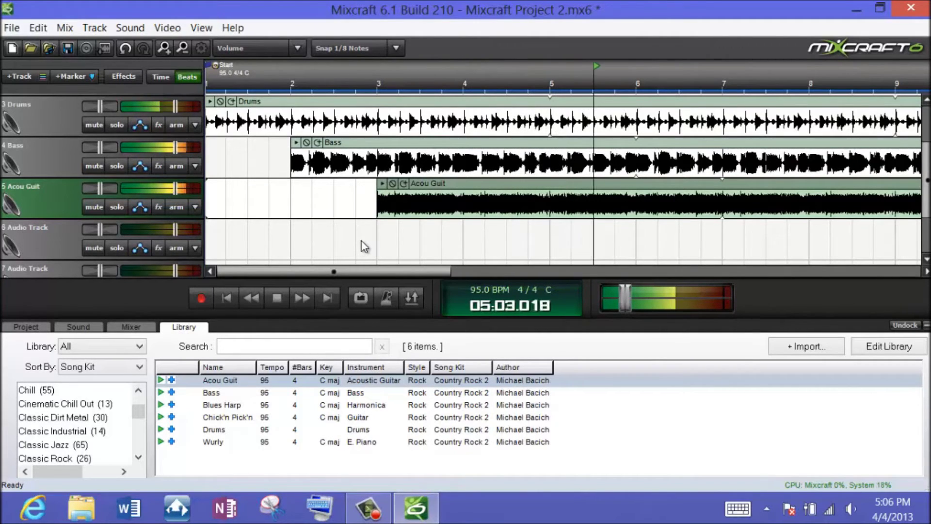
{"action": "left_click", "coordinate": [281, 300]}
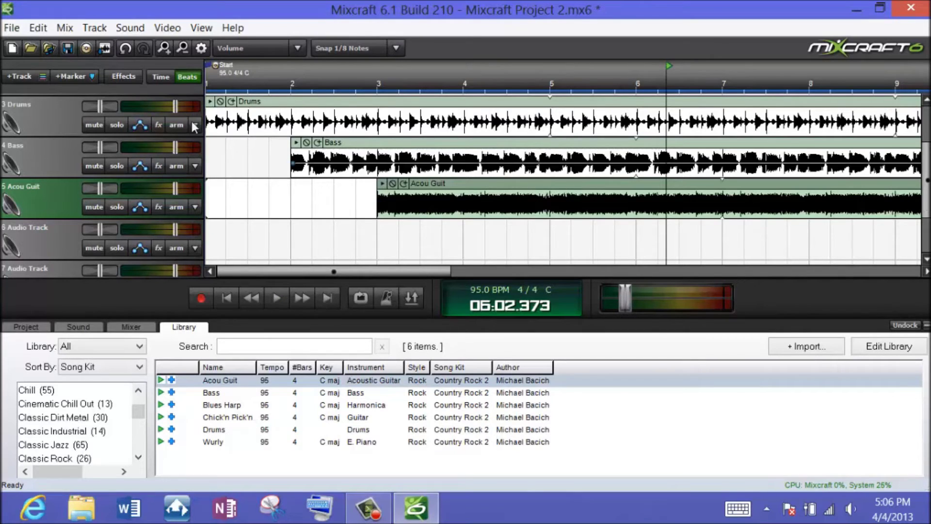
Open the saved project surfacepro_music_3, discarding the current project's unsaved changes.
{"action": "left_click", "coordinate": [13, 28]}
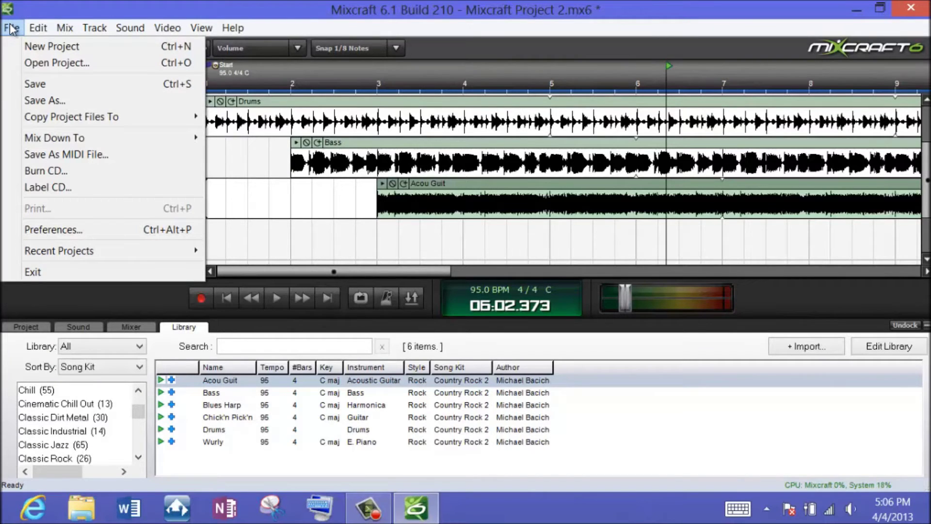
{"action": "left_click", "coordinate": [31, 63]}
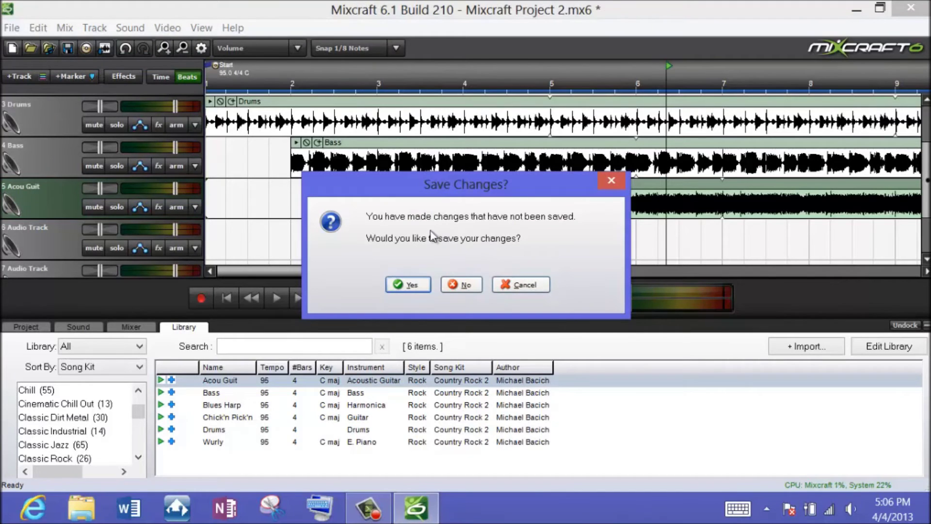
{"action": "left_click", "coordinate": [462, 286]}
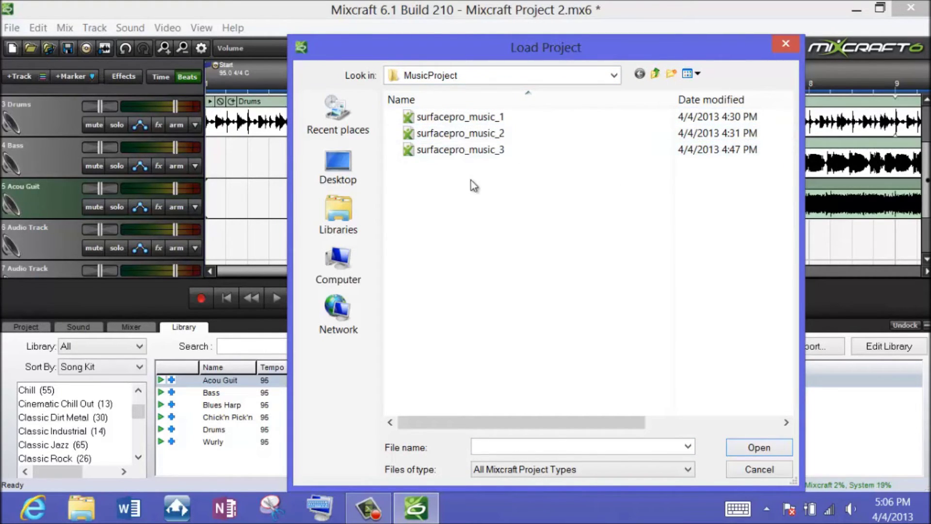
{"action": "double_click", "coordinate": [456, 151]}
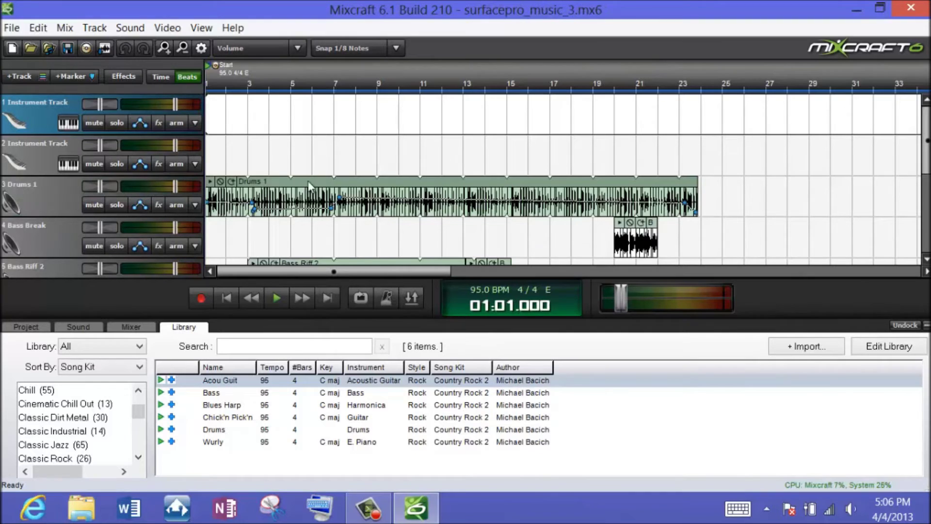
Zoom the timeline in twice and list the 26 Classic Rock loops in the library.
{"action": "left_click", "coordinate": [167, 50]}
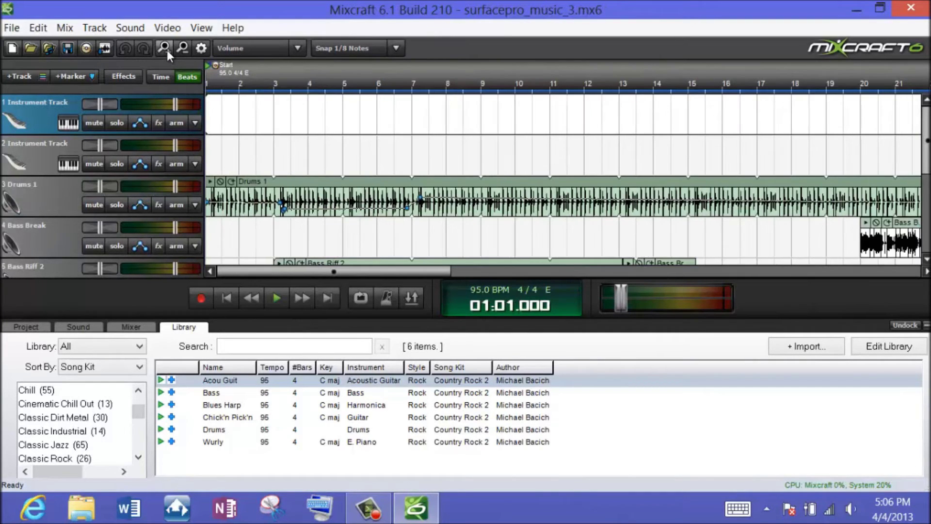
{"action": "left_click", "coordinate": [171, 49]}
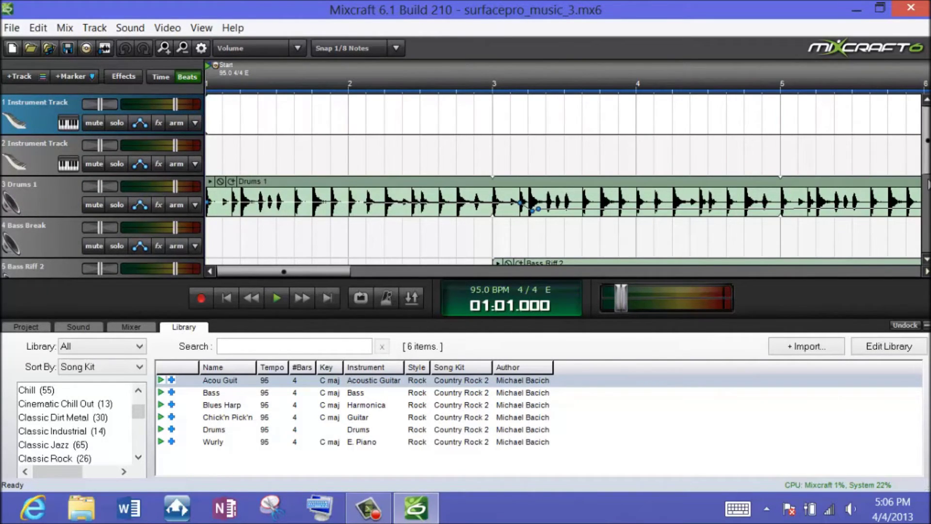
{"action": "left_click_drag", "start_coordinate": [926, 163], "coordinate": [926, 190]}
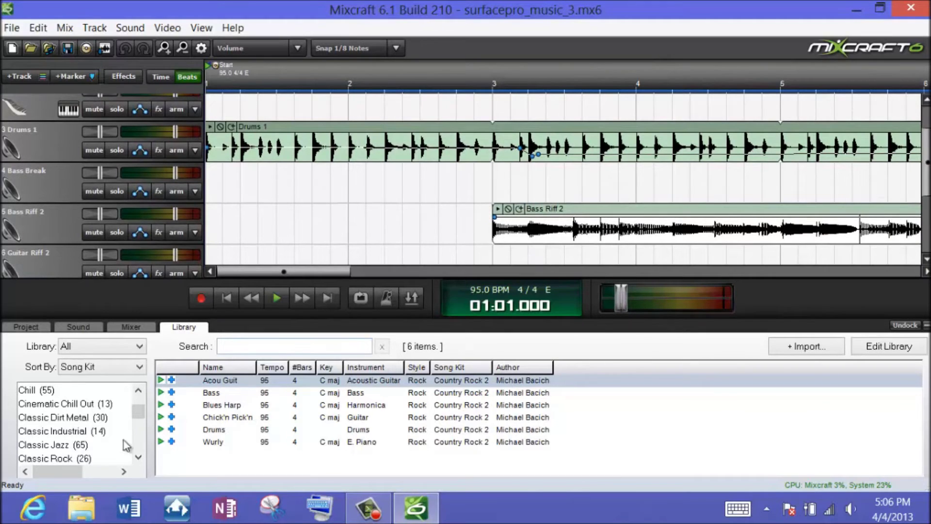
{"action": "left_click", "coordinate": [52, 459]}
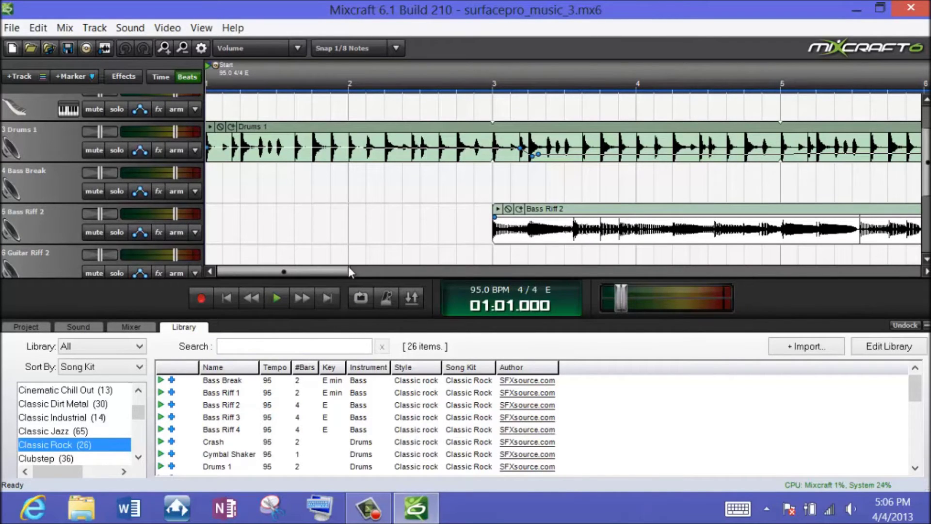
Preview the Drums 1 and Bass Riff 2 loops, then stop the preview.
{"action": "left_click", "coordinate": [293, 272]}
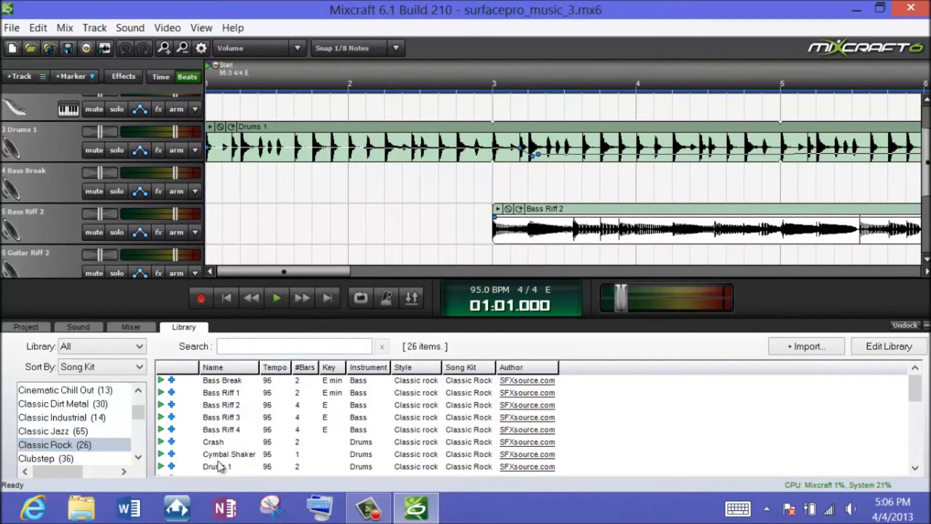
{"action": "left_click_drag", "start_coordinate": [917, 382], "coordinate": [916, 394]}
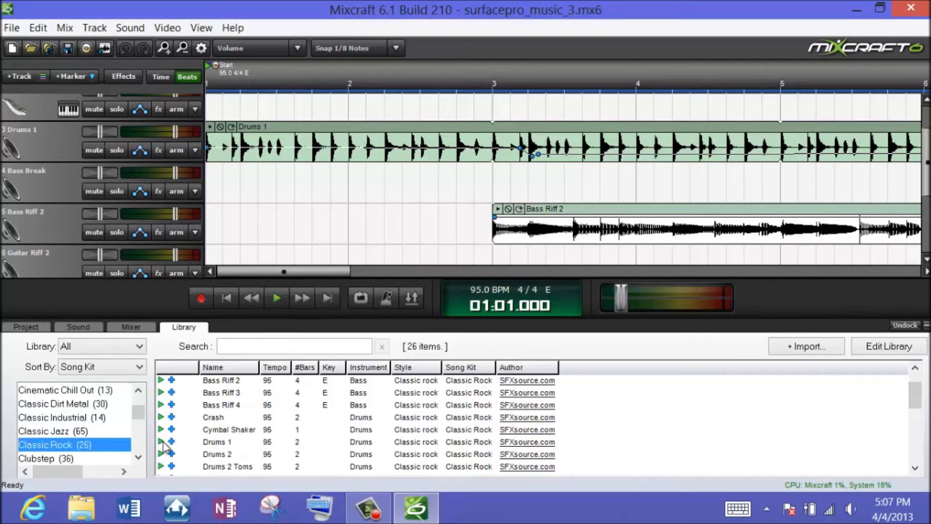
{"action": "left_click", "coordinate": [161, 442]}
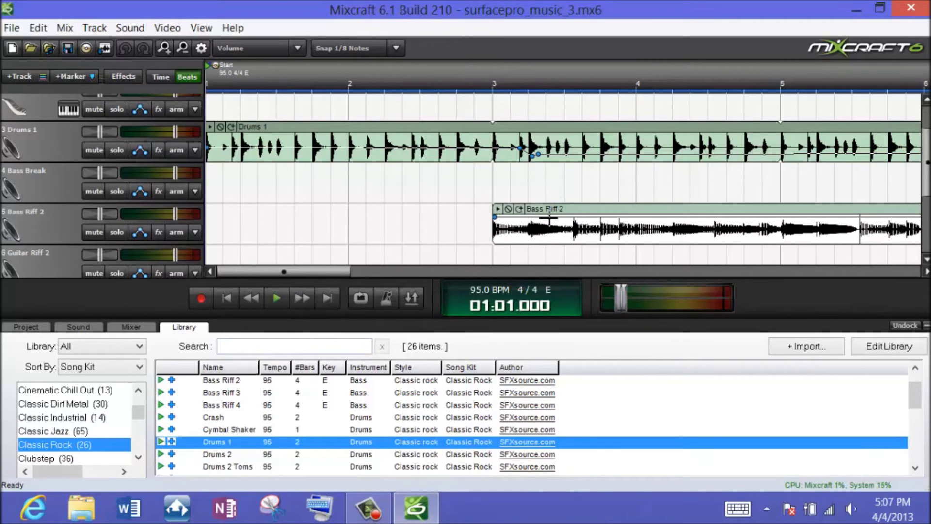
{"action": "mouse_move", "coordinate": [915, 402]}
{"action": "left_mouse_down"}
{"action": "mouse_move", "coordinate": [914, 428]}
{"action": "mouse_move", "coordinate": [903, 397]}
{"action": "left_mouse_up"}
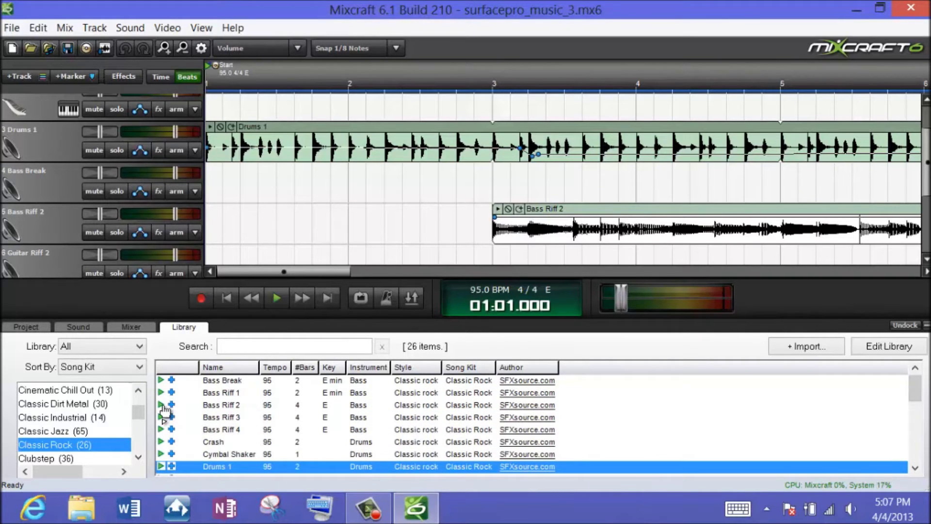
{"action": "left_click", "coordinate": [161, 405]}
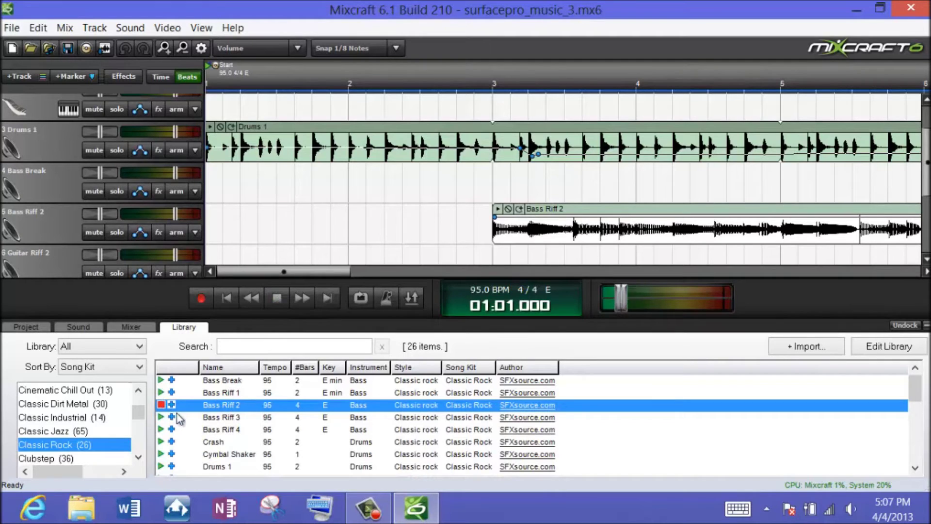
{"action": "left_click", "coordinate": [161, 405]}
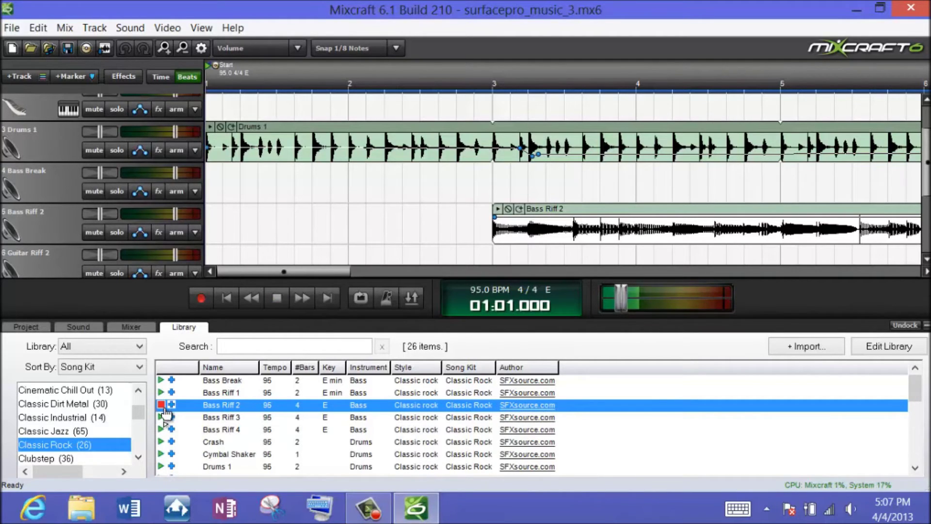
Raise the Main Mix volume to -16.4 dB in the mixer, then return to the library.
{"action": "left_click", "coordinate": [146, 328]}
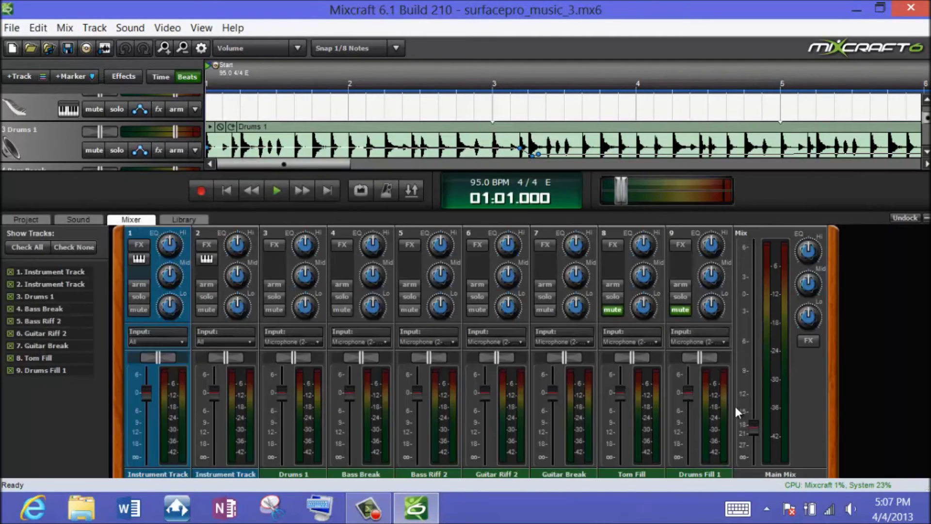
{"action": "left_click_drag", "start_coordinate": [751, 424], "coordinate": [753, 415]}
{"action": "left_click", "coordinate": [183, 220]}
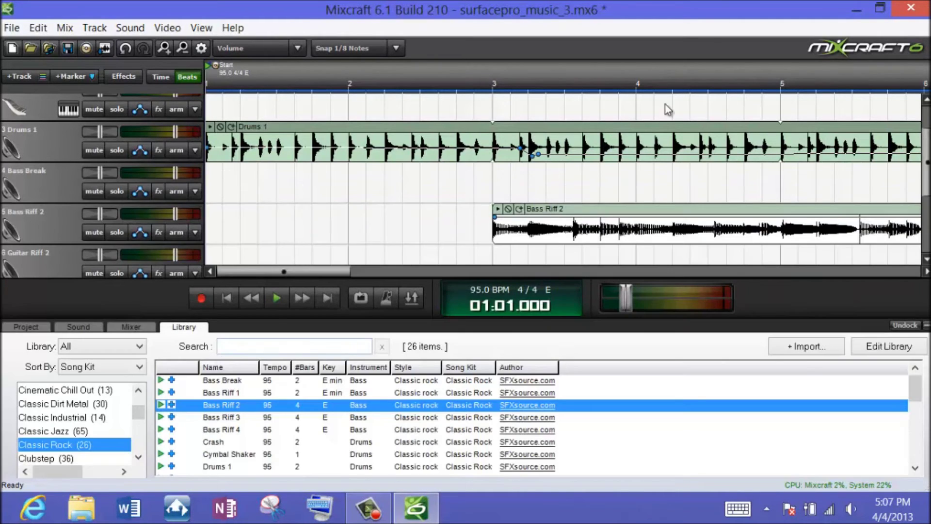
Scroll through the timeline to review the arranged loop clips.
{"action": "left_click_drag", "start_coordinate": [925, 165], "coordinate": [924, 184]}
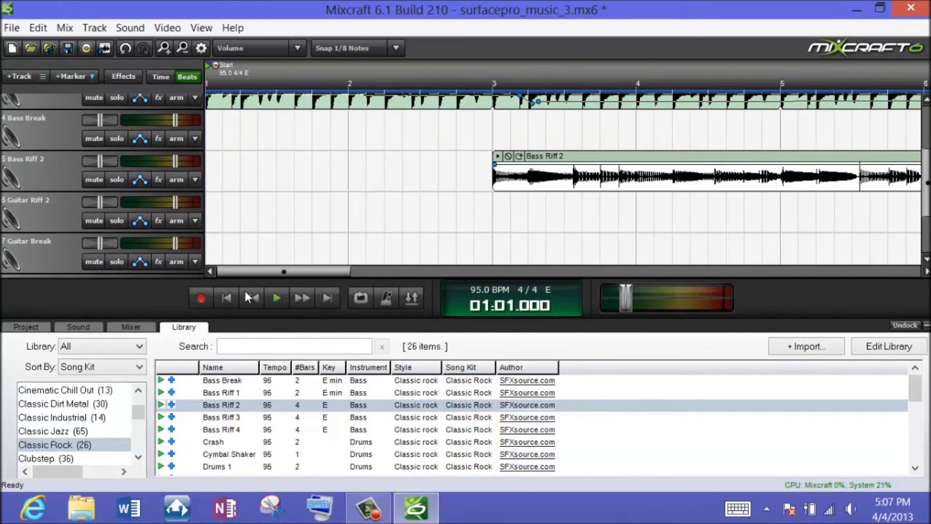
{"action": "left_click_drag", "start_coordinate": [286, 273], "coordinate": [407, 272]}
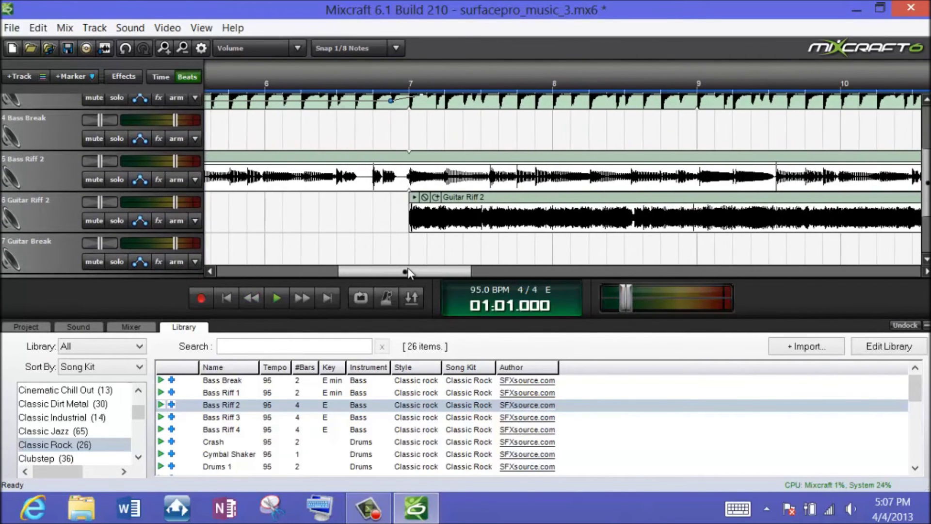
{"action": "left_click_drag", "start_coordinate": [429, 269], "coordinate": [462, 271]}
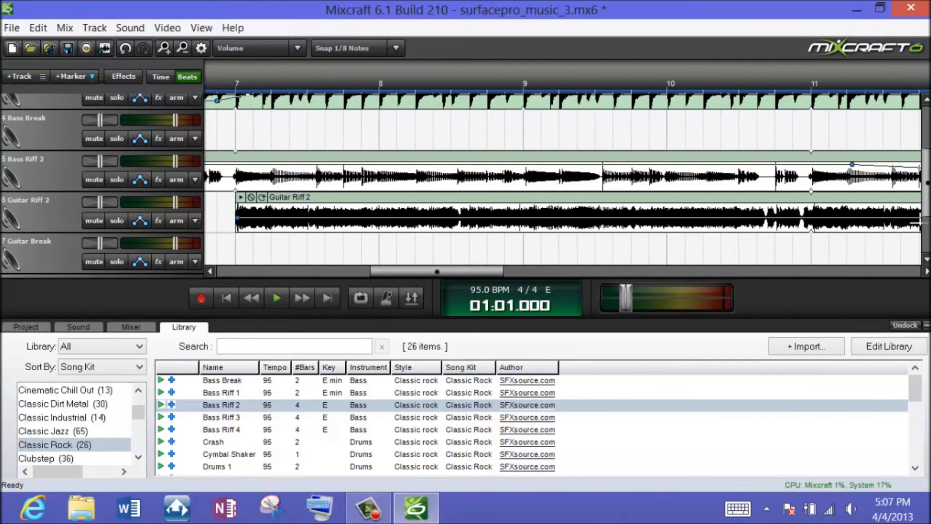
{"action": "scroll", "coordinate": [727, 262], "scroll_direction": "up", "scroll_amount": 2}
{"action": "left_click_drag", "start_coordinate": [504, 271], "coordinate": [602, 268]}
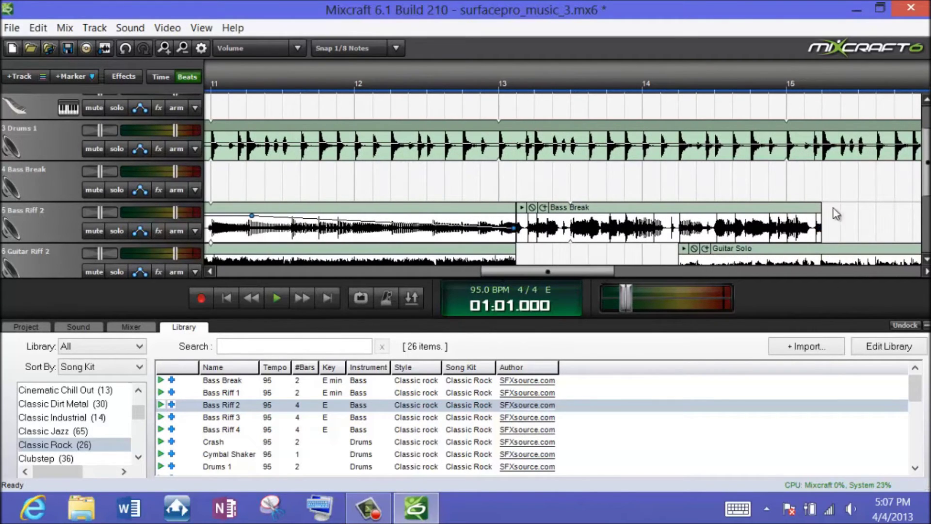
{"action": "scroll", "coordinate": [924, 184], "scroll_direction": "down", "scroll_amount": 2}
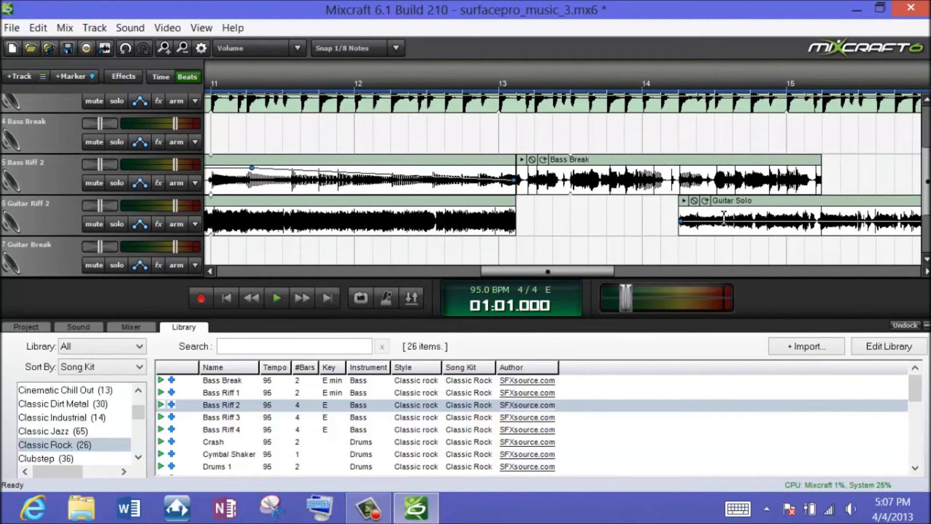
{"action": "left_click_drag", "start_coordinate": [589, 267], "coordinate": [752, 276]}
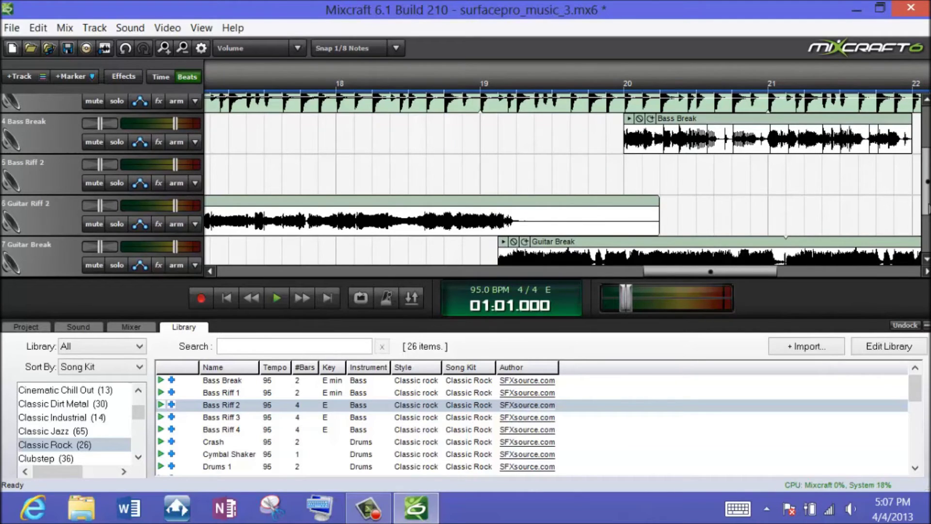
{"action": "scroll", "coordinate": [927, 206], "scroll_direction": "down", "scroll_amount": 1}
{"action": "left_click_drag", "start_coordinate": [705, 268], "coordinate": [852, 266]}
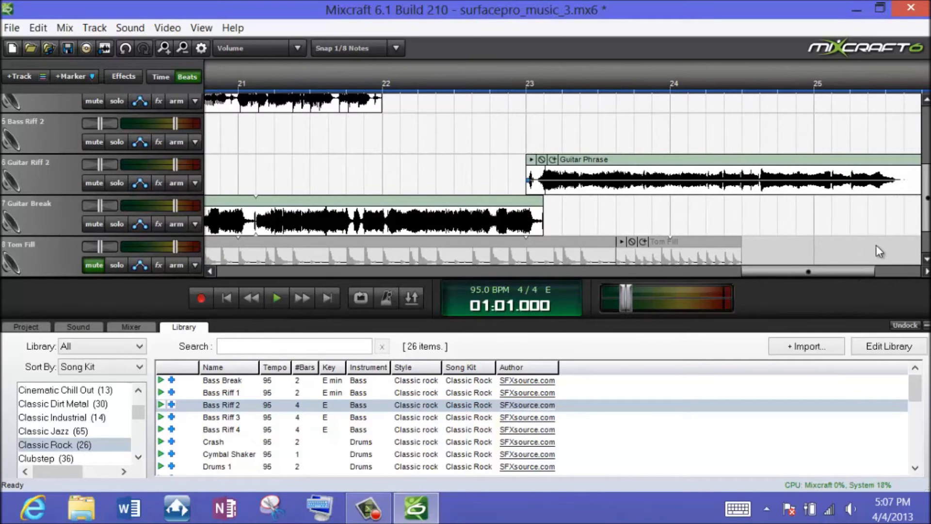
{"action": "scroll", "coordinate": [702, 176], "scroll_direction": "up", "scroll_amount": 3}
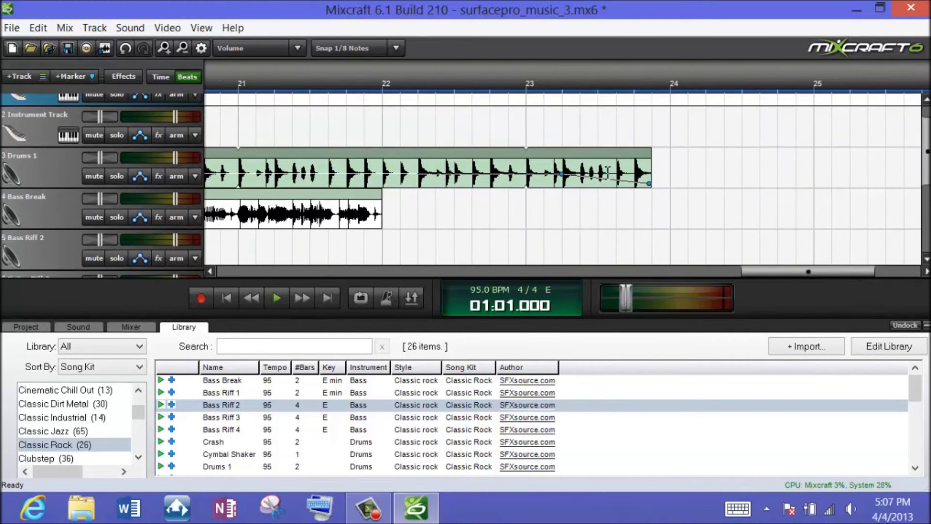
Raise the Drums 1 clip's volume envelope point to +4.4 dB before its fade-out.
{"action": "left_click", "coordinate": [556, 175]}
{"action": "mouse_move", "coordinate": [556, 174]}
{"action": "left_mouse_down"}
{"action": "mouse_move", "coordinate": [547, 165]}
{"action": "mouse_move", "coordinate": [547, 173]}
{"action": "left_mouse_up"}
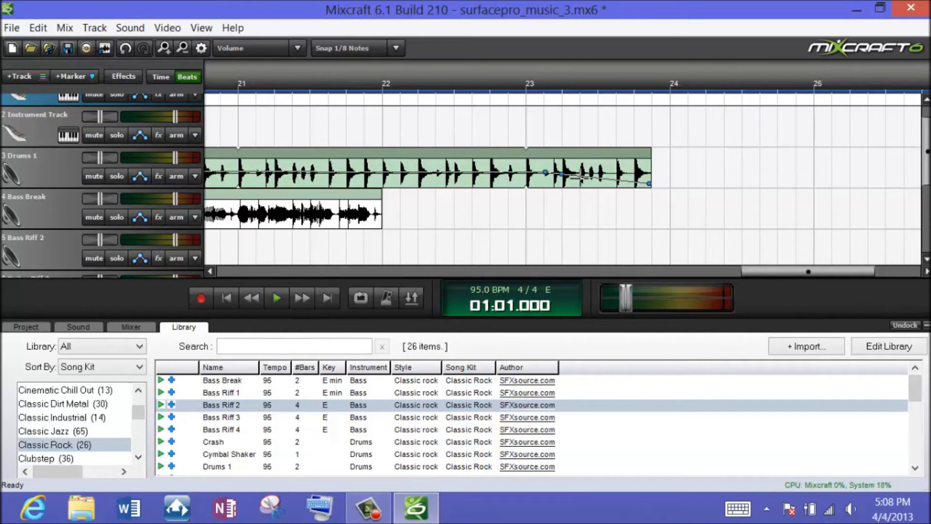
{"action": "mouse_move", "coordinate": [651, 184]}
{"action": "left_mouse_down"}
{"action": "mouse_move", "coordinate": [648, 175]}
{"action": "mouse_move", "coordinate": [647, 192]}
{"action": "left_mouse_up"}
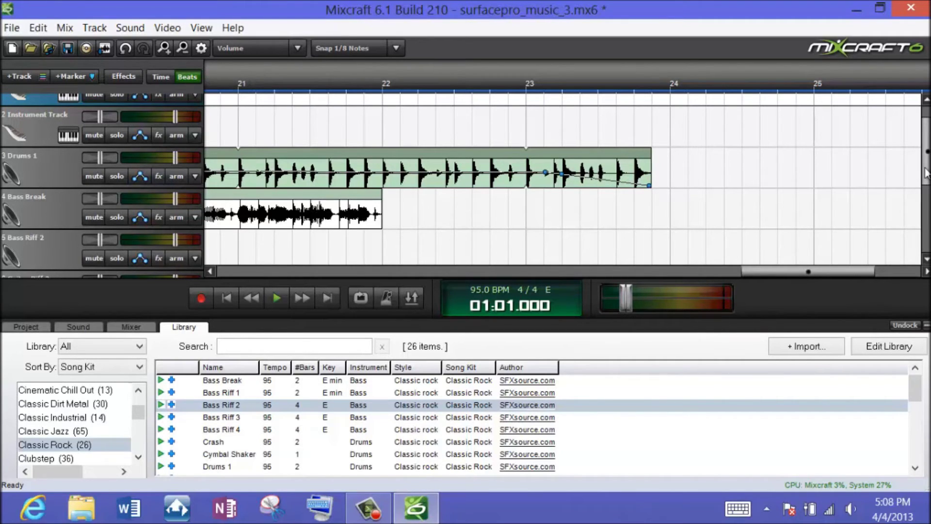
{"action": "left_click_drag", "start_coordinate": [923, 173], "coordinate": [922, 214]}
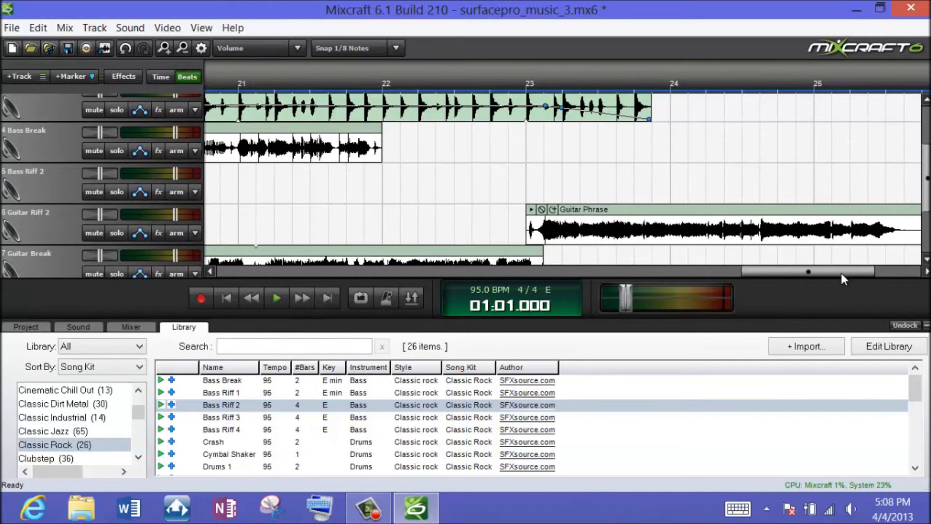
{"action": "scroll", "coordinate": [849, 271], "scroll_direction": "right", "scroll_amount": 3}
{"action": "left_click_drag", "start_coordinate": [851, 270], "coordinate": [291, 272]}
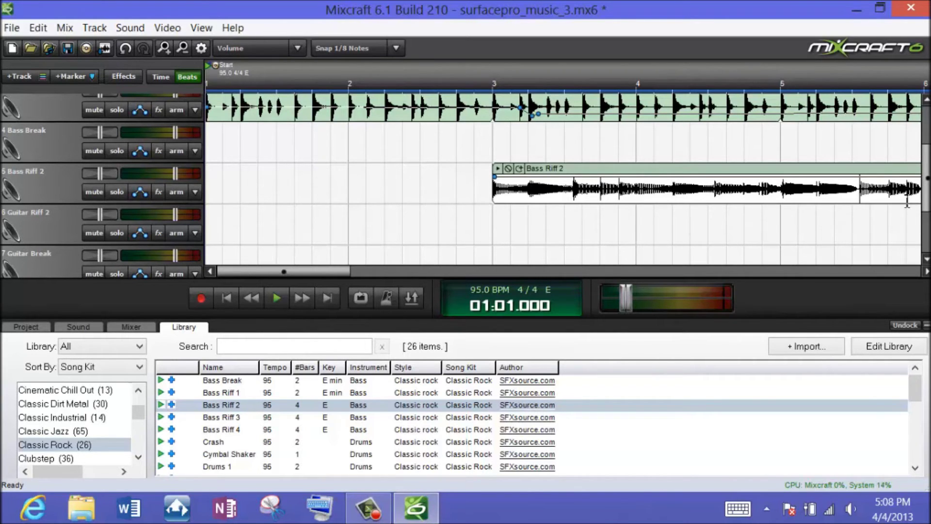
{"action": "scroll", "coordinate": [923, 213], "scroll_direction": "down", "scroll_amount": 3}
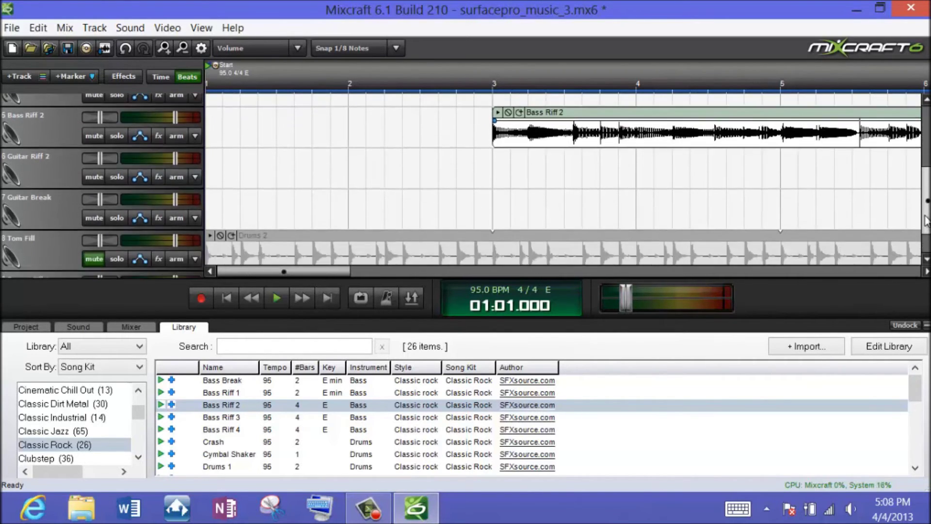
{"action": "scroll", "coordinate": [922, 214], "scroll_direction": "up", "scroll_amount": 6}
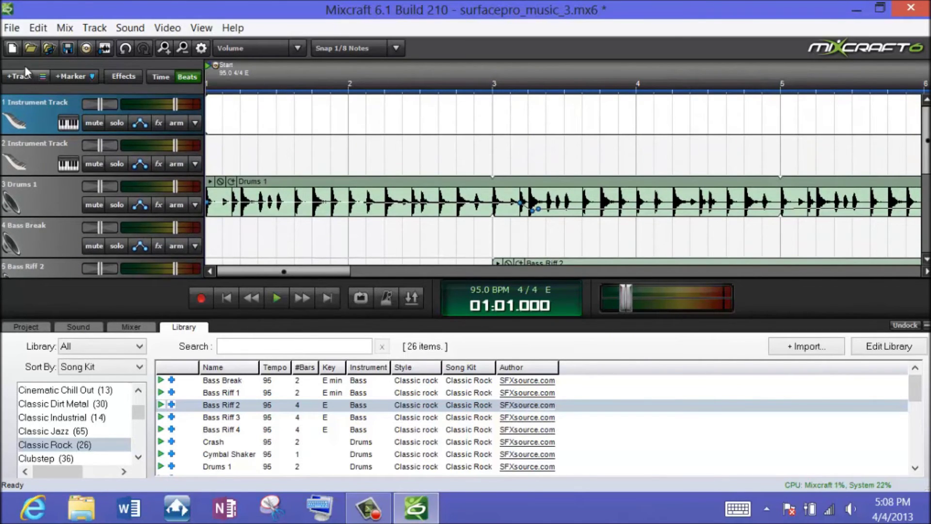
Save the project, then start a mixdown to MP3 from the File menu.
{"action": "left_click", "coordinate": [12, 30]}
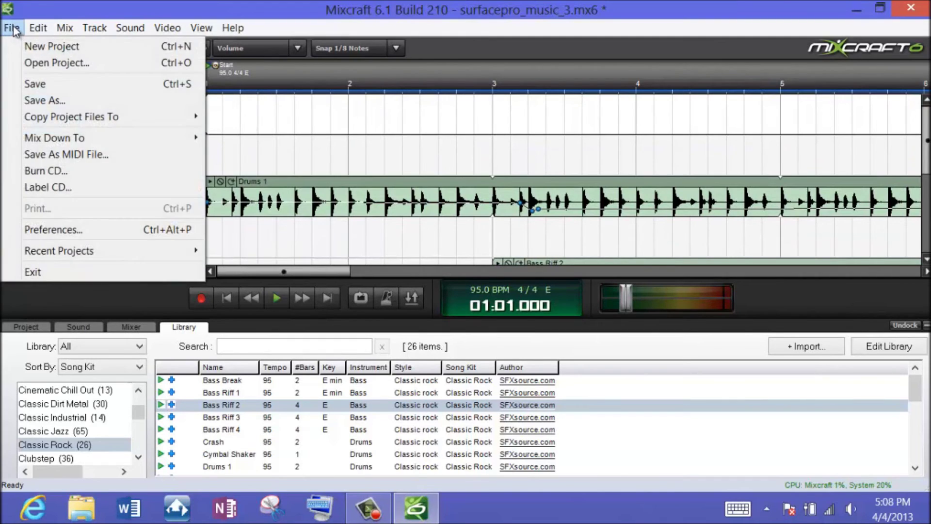
{"action": "left_click", "coordinate": [25, 85]}
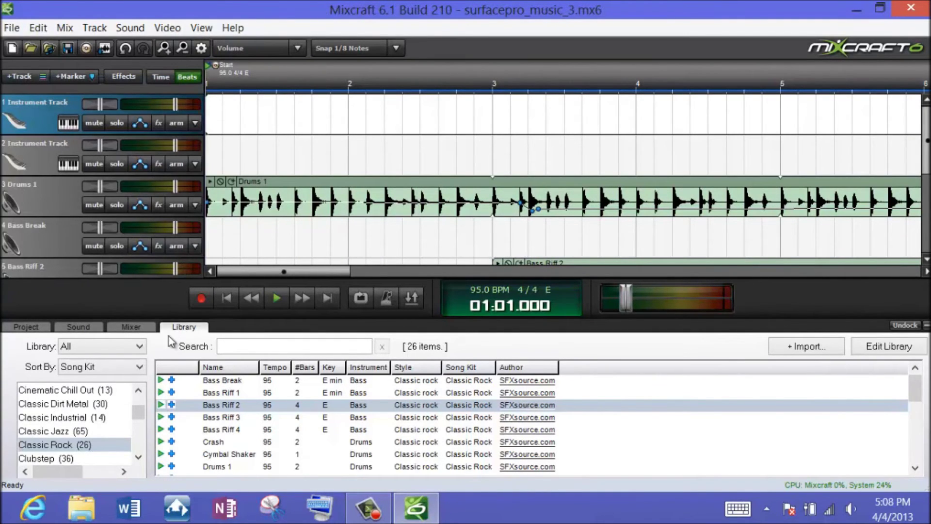
{"action": "left_click", "coordinate": [11, 29]}
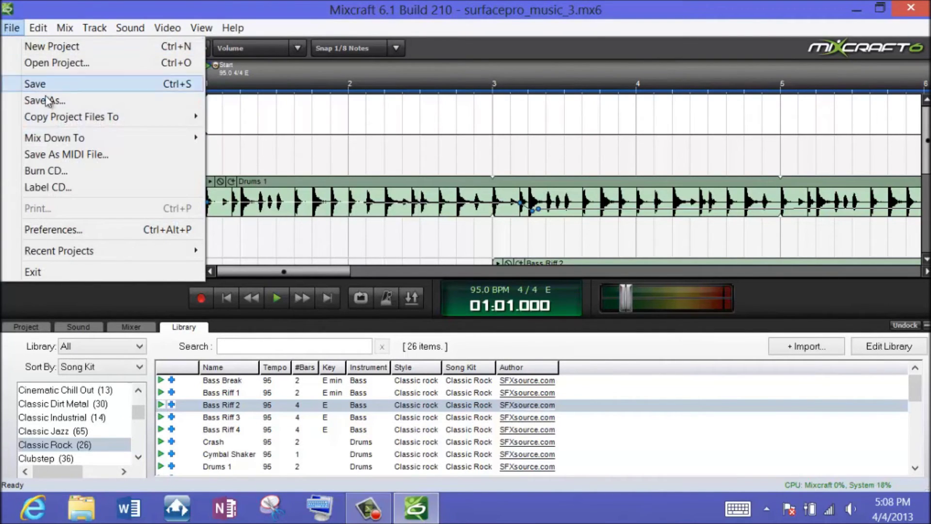
{"action": "mouse_move", "coordinate": [45, 141]}
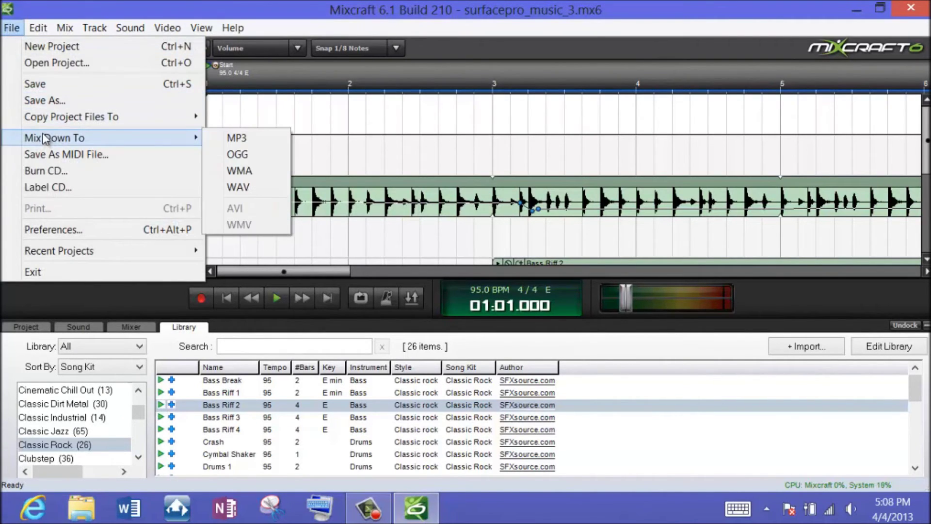
{"action": "left_click", "coordinate": [238, 138]}
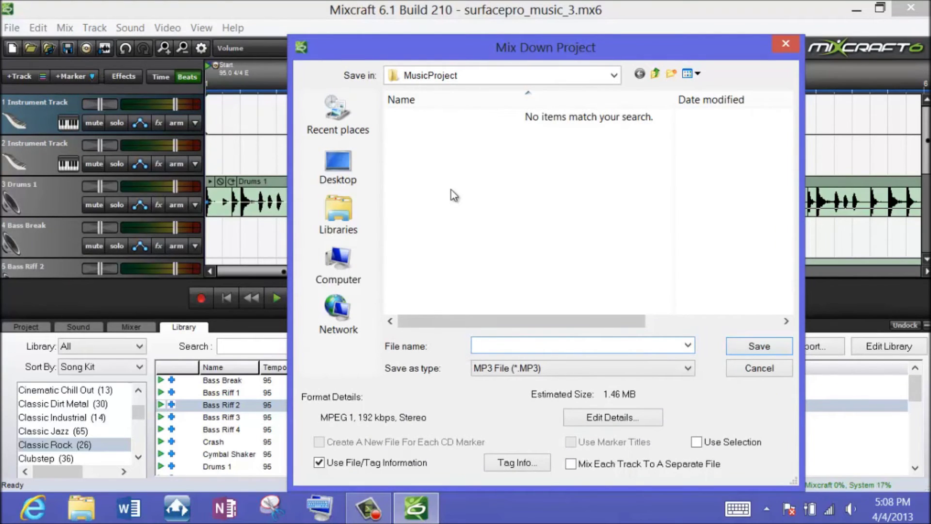
Export the mixdown as the MP3 file 'rock1' in the MusicProject folder.
{"action": "type", "text": "rock1"}
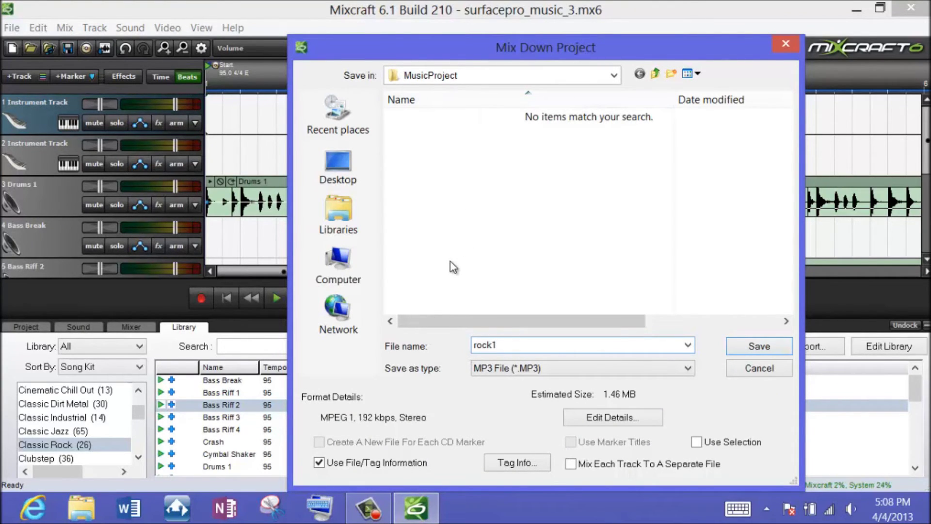
{"action": "left_click", "coordinate": [742, 349]}
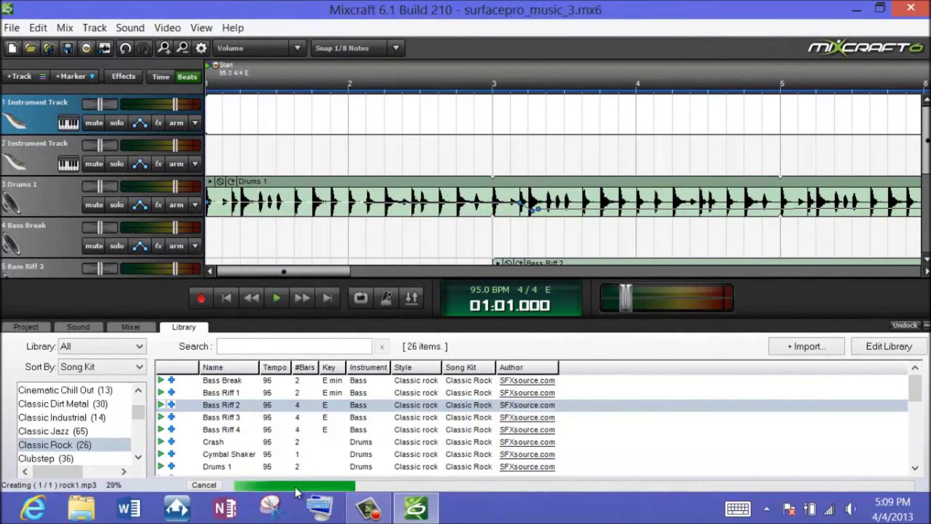